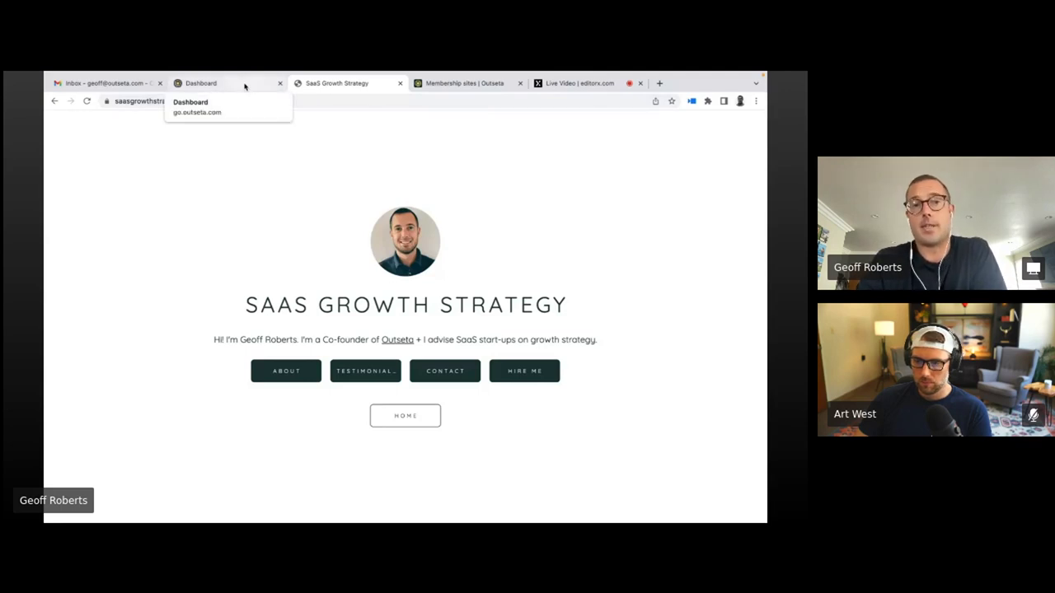
Switch to the Outseta dashboard and look over the options under CRM, Email, Help Desk, Billing and Auth
left_click(245, 86)
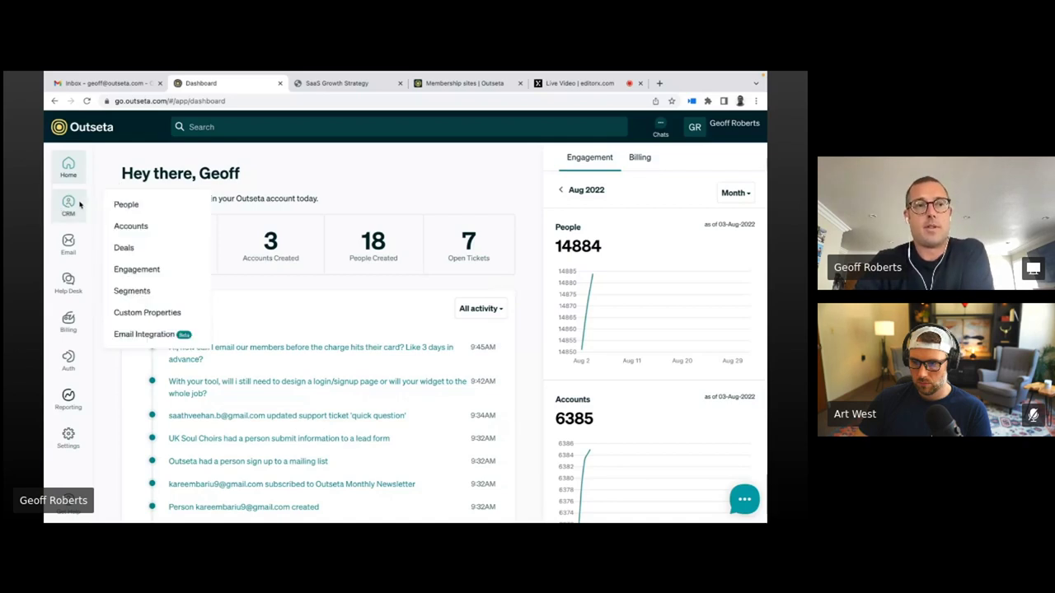
mouse_move(83, 404)
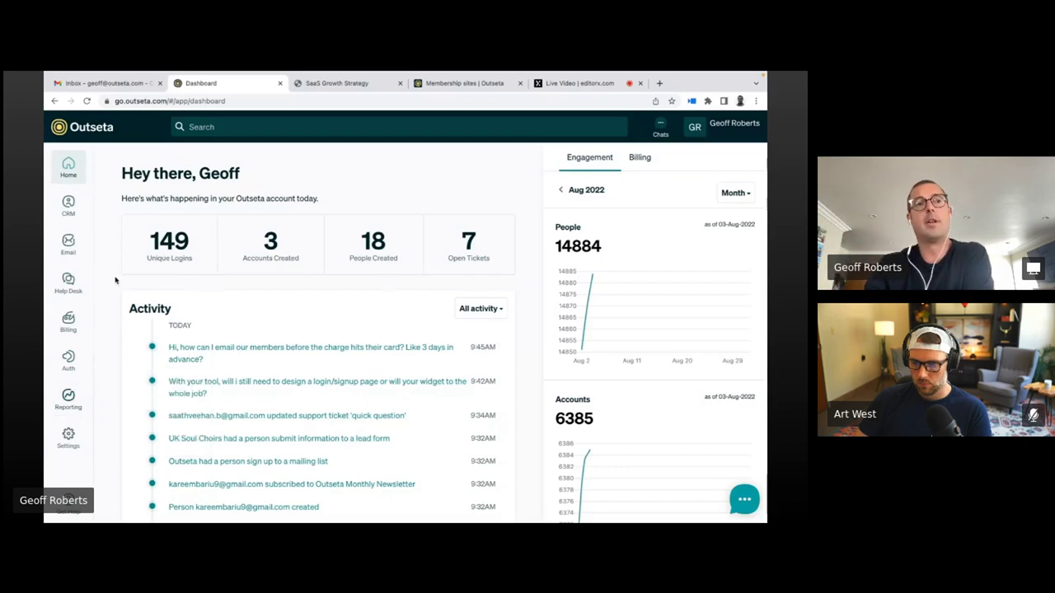
mouse_move(73, 204)
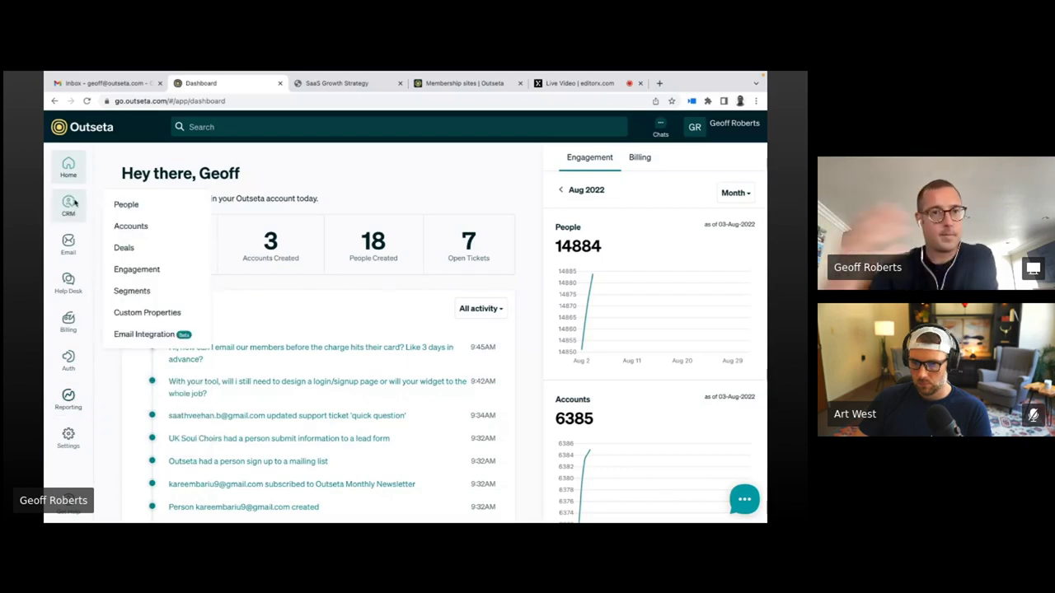
mouse_move(66, 246)
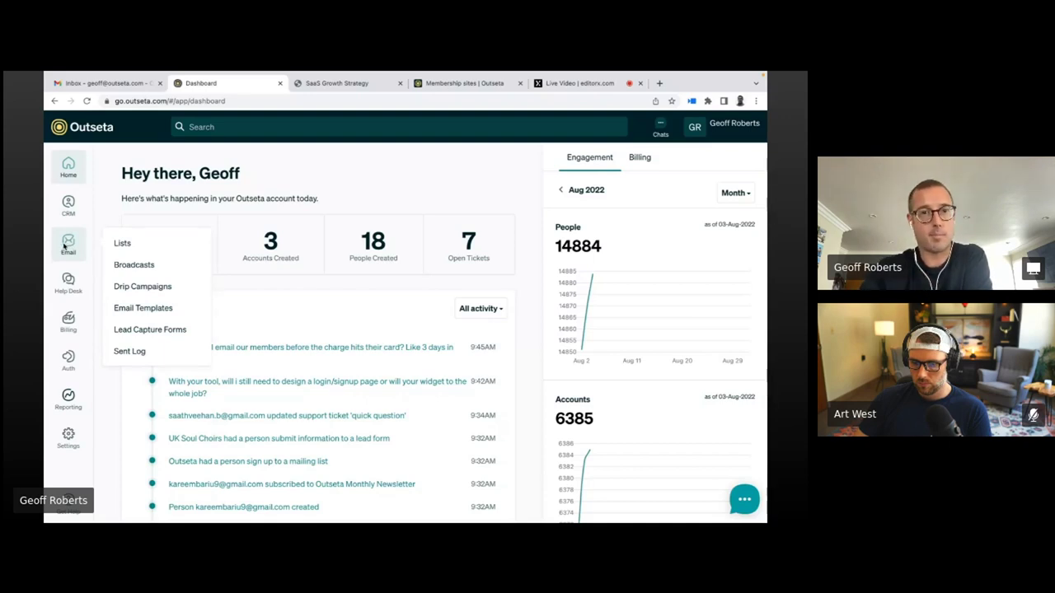
mouse_move(69, 279)
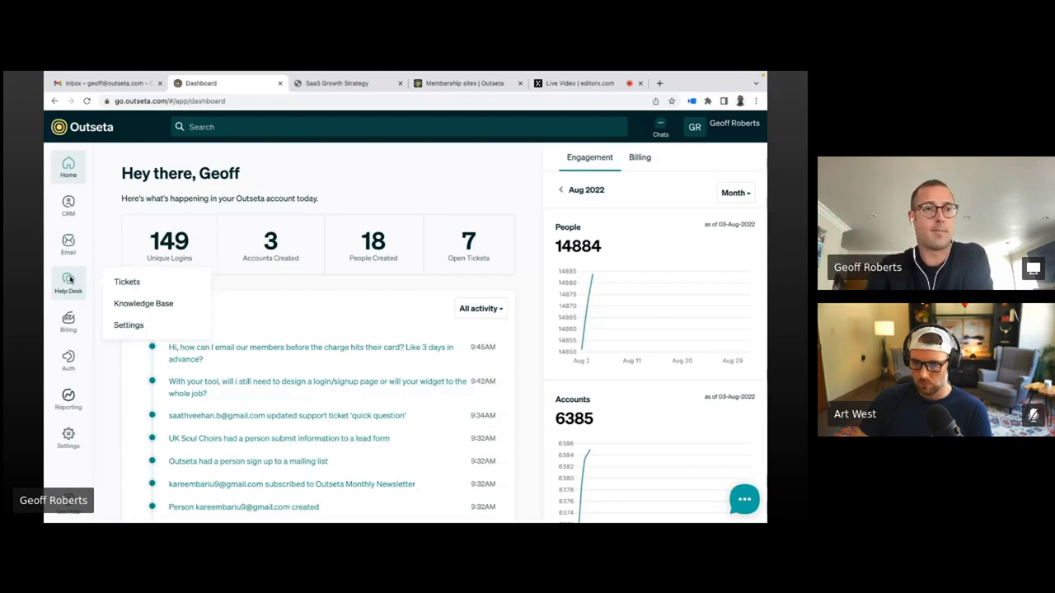
mouse_move(67, 328)
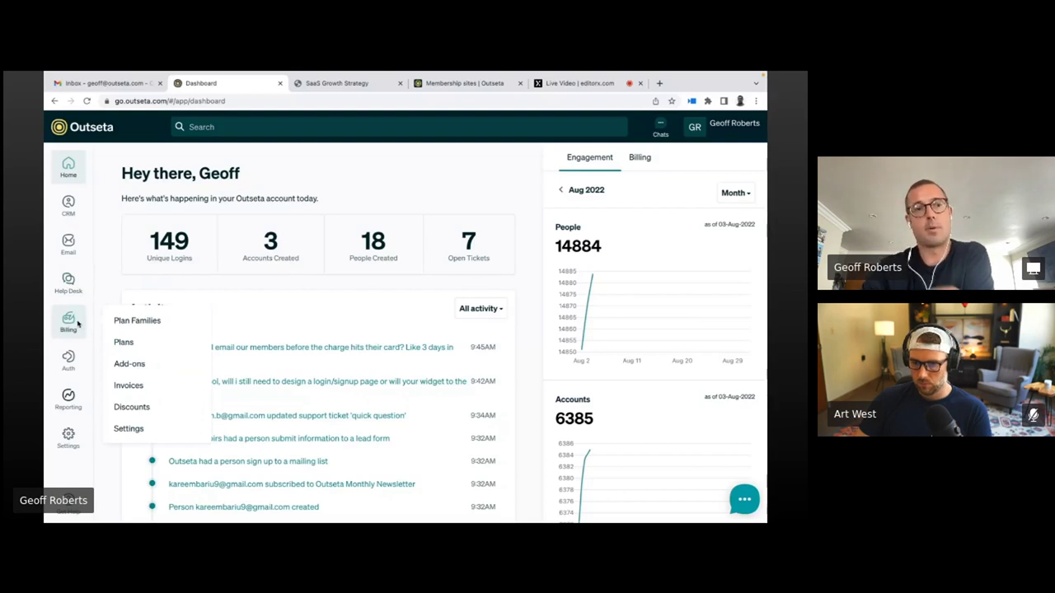
mouse_move(69, 361)
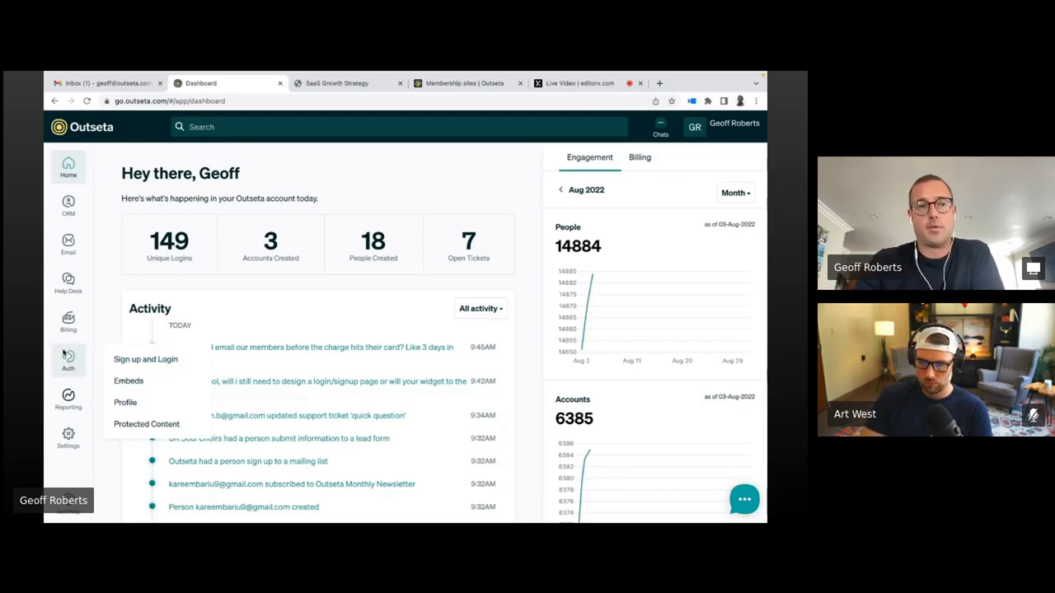
View the Stripe settings in the billing settings and open the list of billing plans
mouse_move(71, 326)
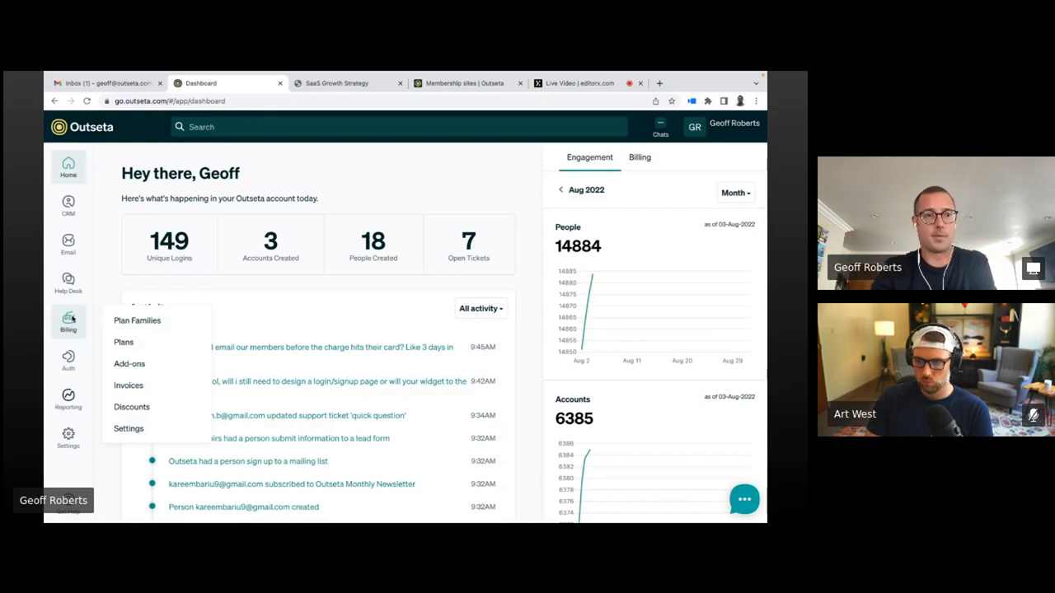
left_click(129, 428)
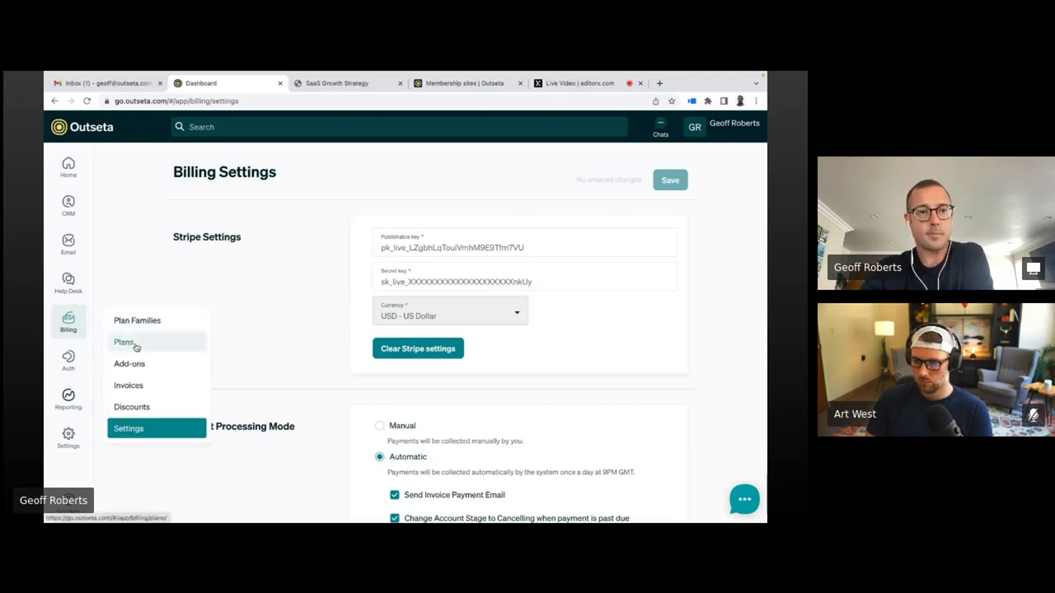
left_click(135, 346)
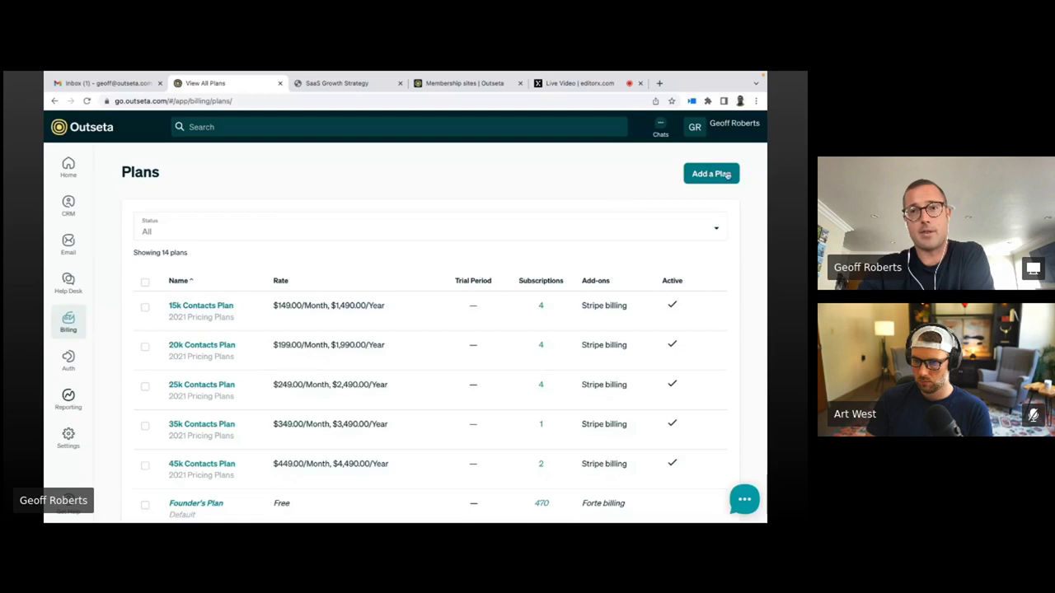
Open a blank Add Plan form, examine its registration, pricing model, free trial, tax and add-on options, and close it without adding a plan
left_click(728, 174)
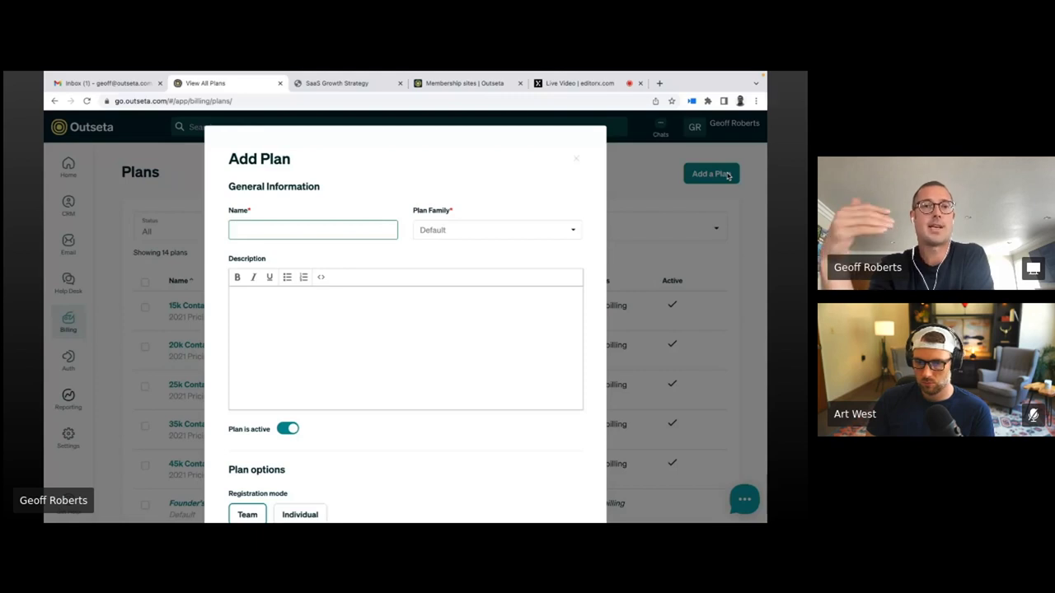
scroll(635, 249, "down", 2)
scroll(636, 248, "up", 2)
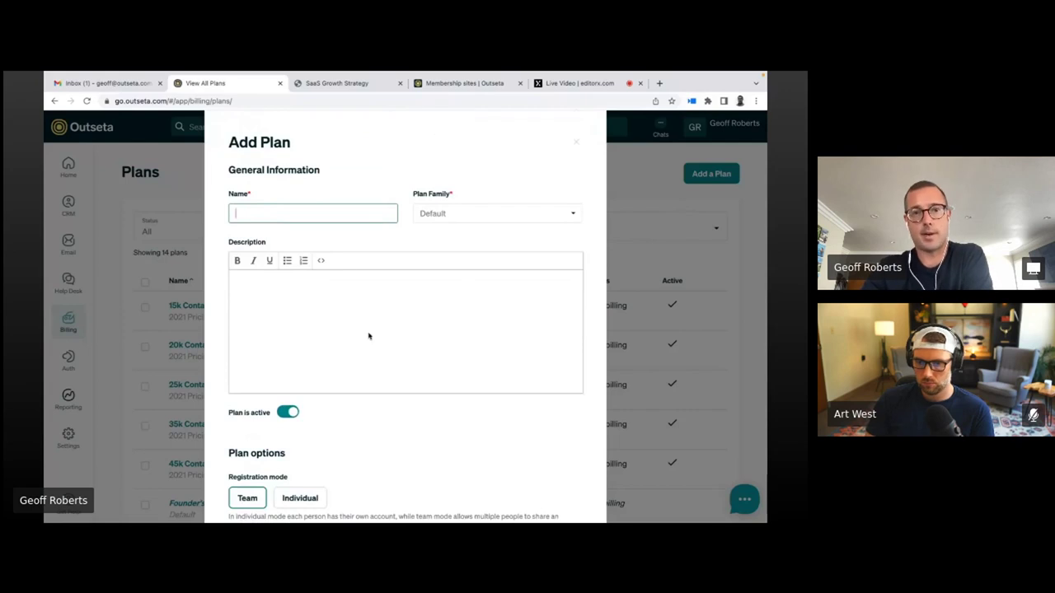
scroll(420, 349, "down", 4)
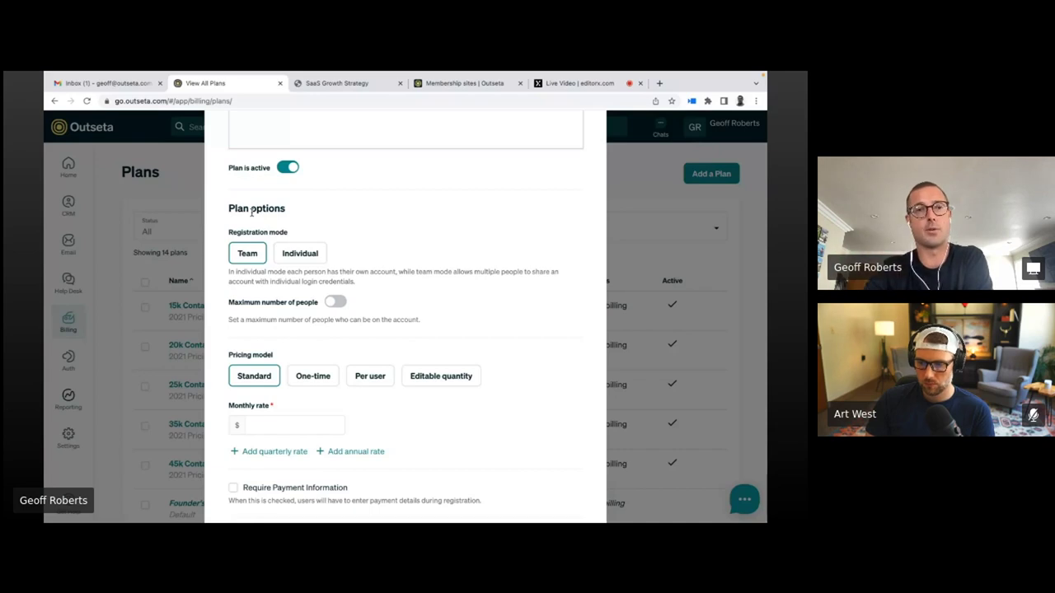
scroll(367, 153, "down", 3)
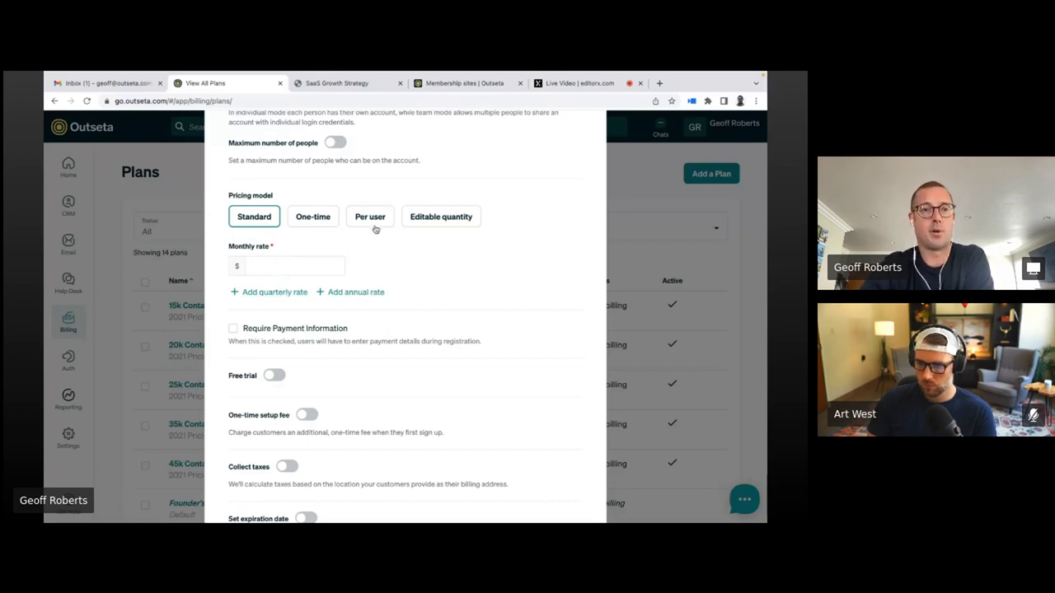
scroll(374, 230, "up", 1)
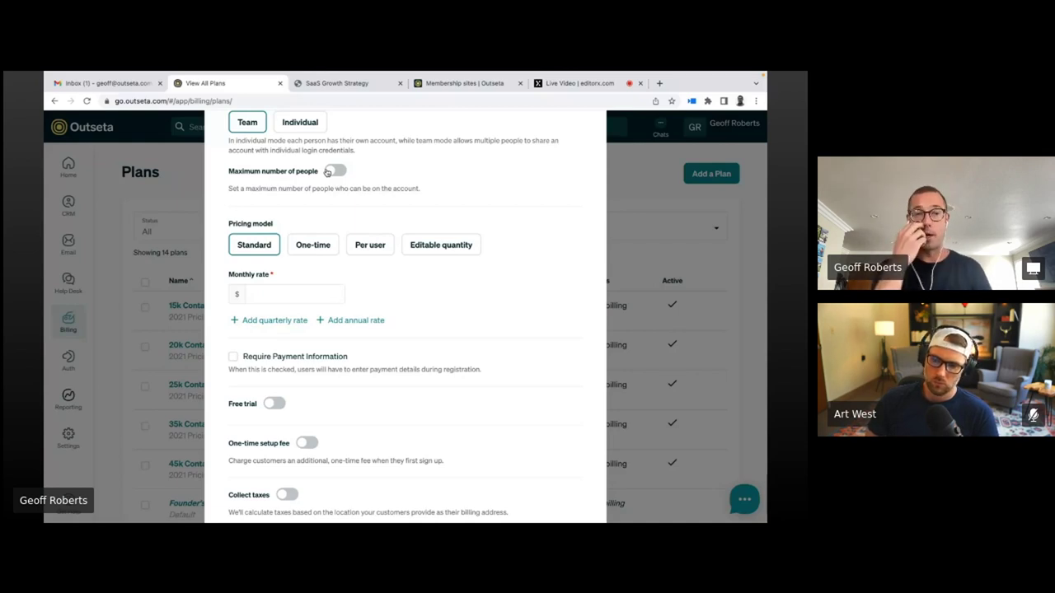
scroll(328, 171, "down", 3)
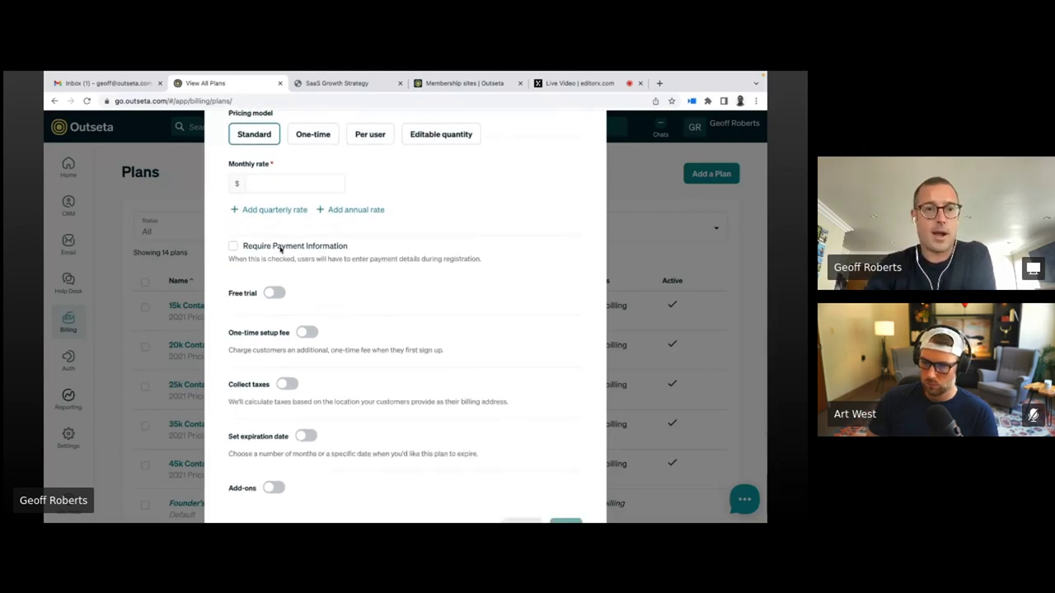
scroll(311, 383, "down", 1)
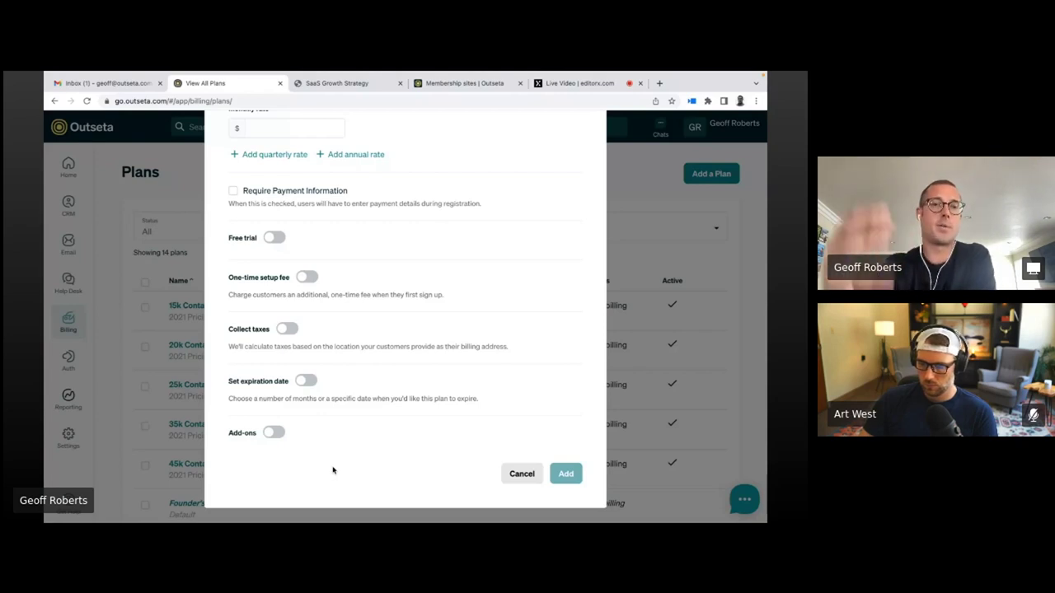
scroll(333, 470, "up", 3)
scroll(332, 470, "up", 4)
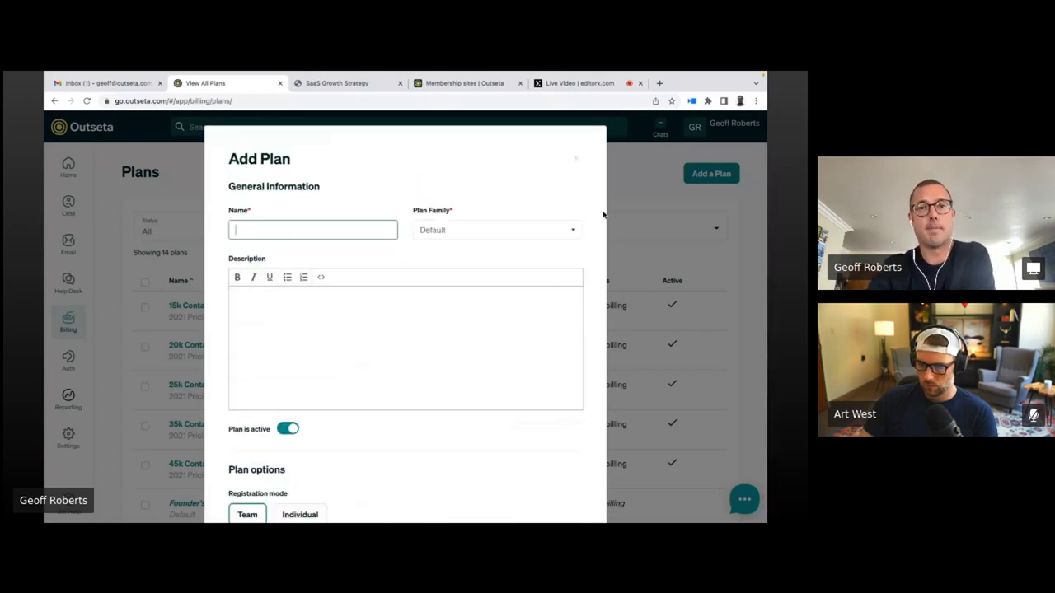
left_click(576, 160)
Open the billing plan families list, examine the plans included in each family, and look over the other billing options
mouse_move(77, 314)
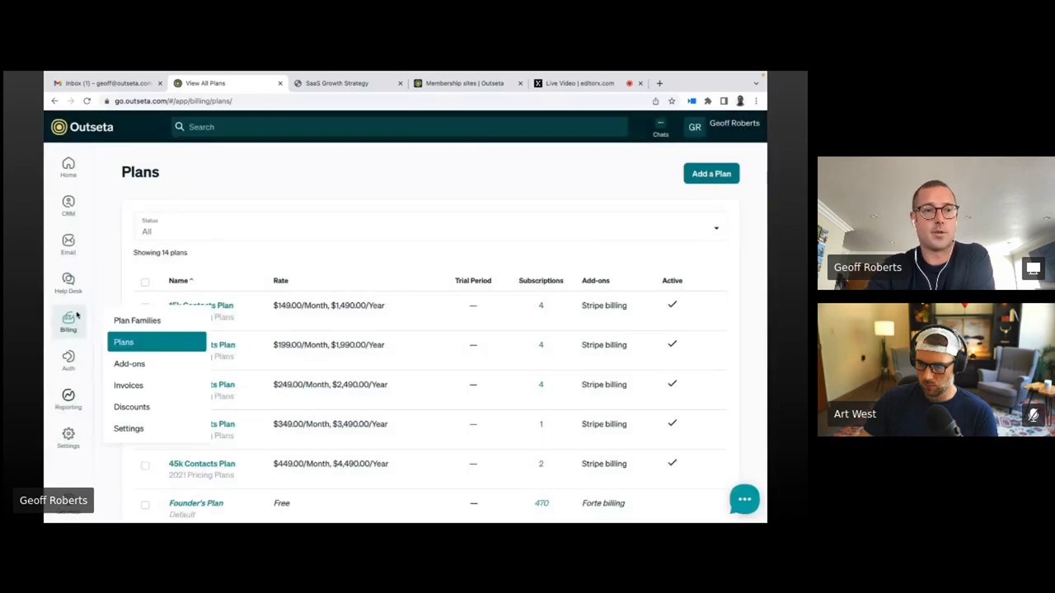
left_click(139, 320)
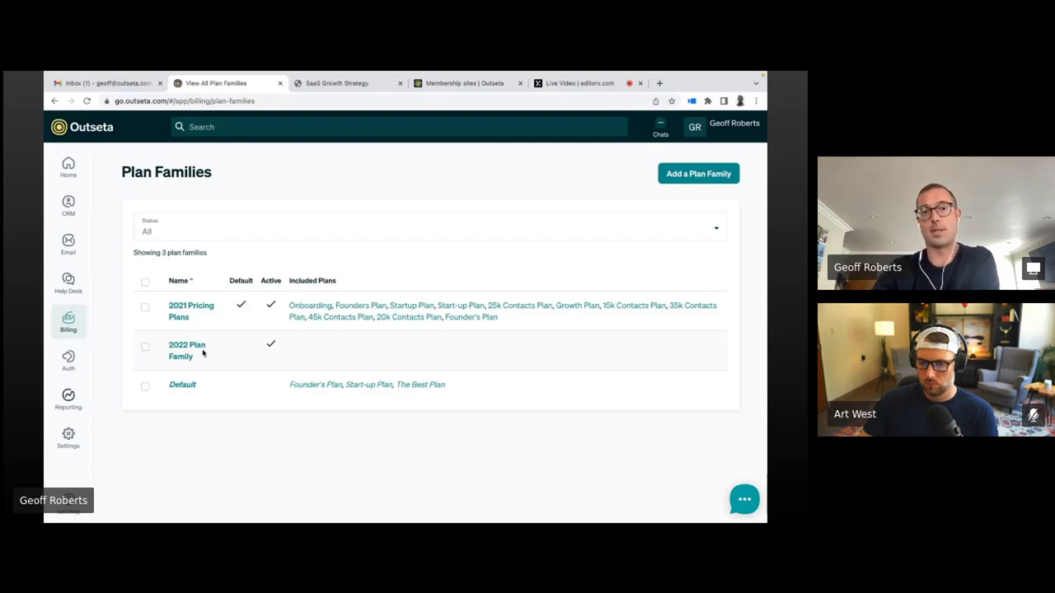
mouse_move(71, 324)
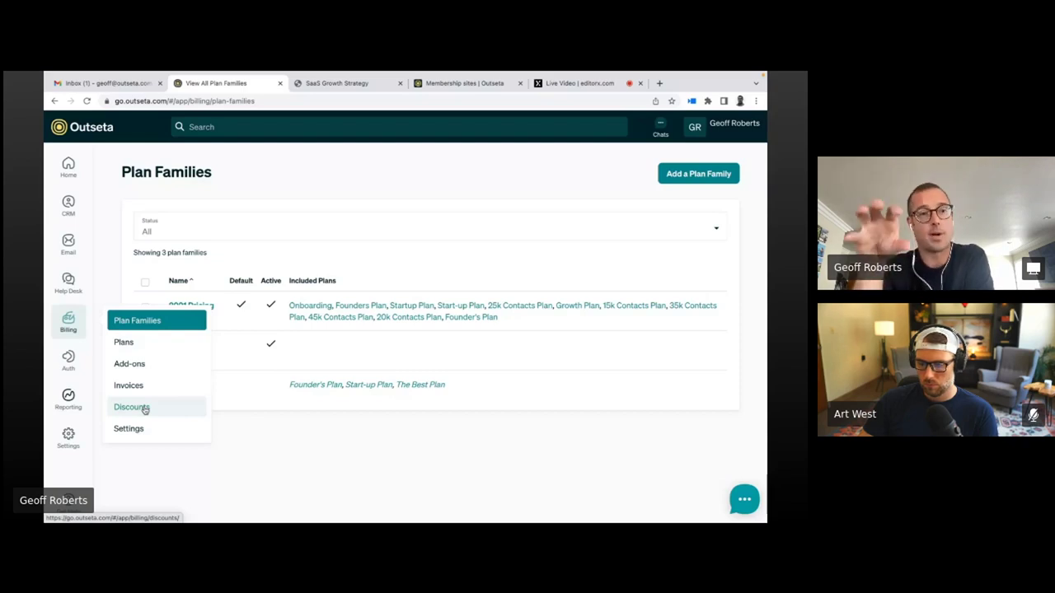
Open the Embeds quick start page and examine the head script and the sign up, login, profile and logout pop-up links
mouse_move(88, 369)
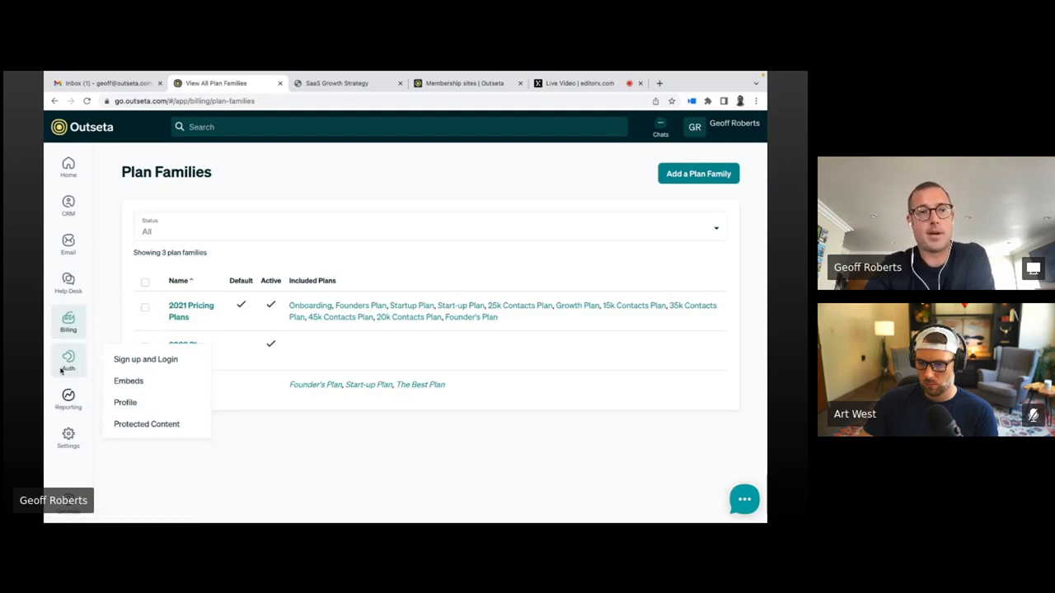
left_click(132, 383)
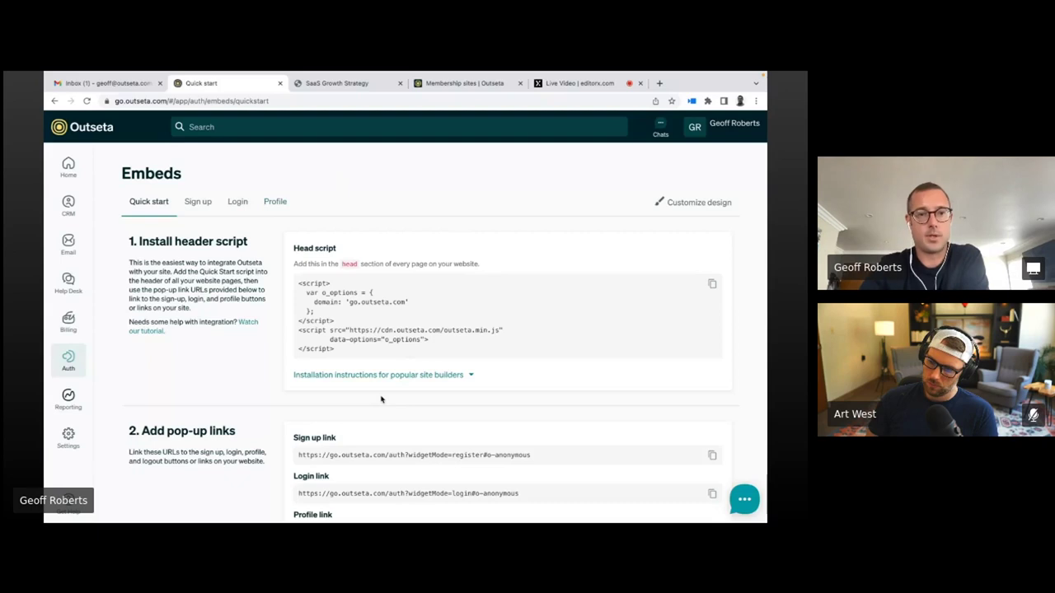
scroll(381, 400, "down", 2)
scroll(381, 400, "down", 1)
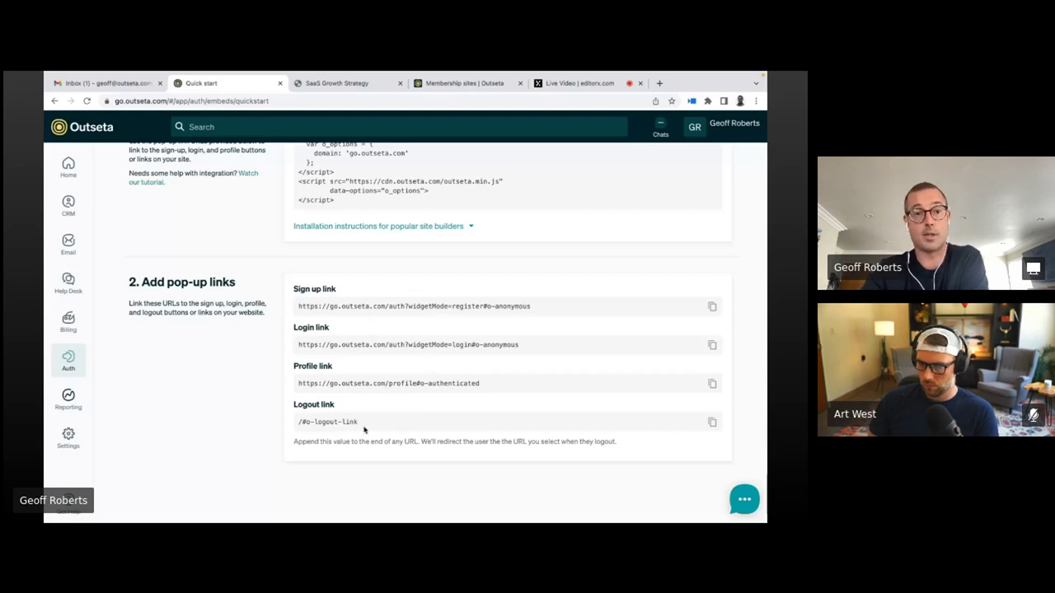
scroll(364, 430, "up", 4)
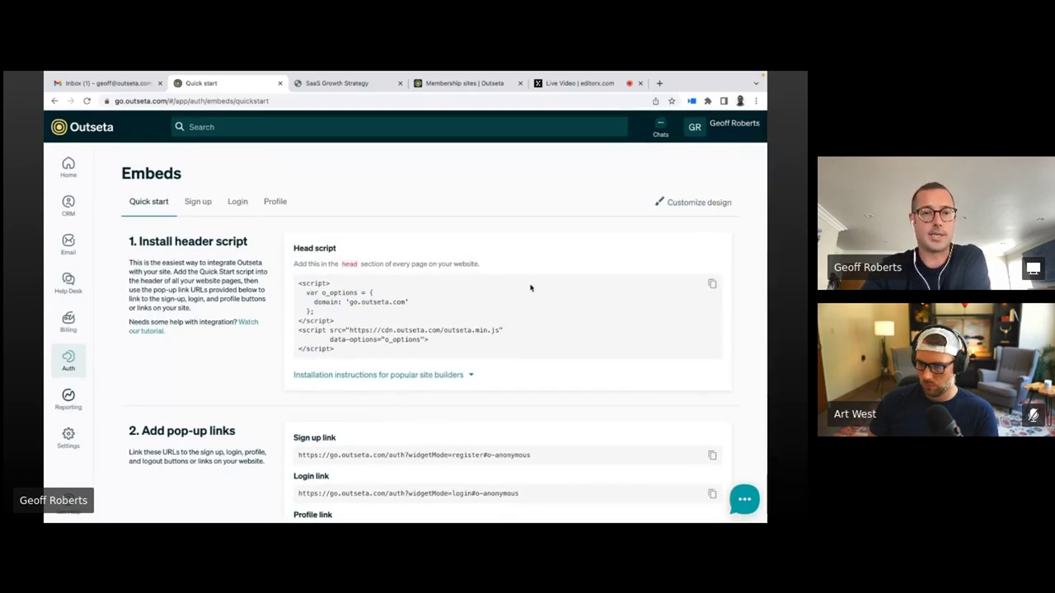
left_click(659, 83)
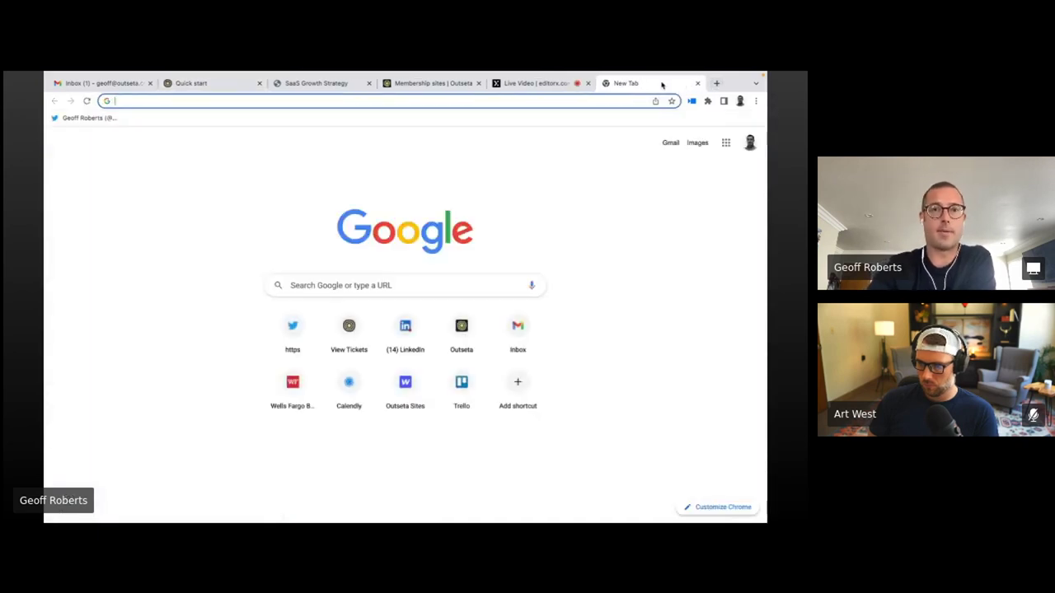
left_click(697, 83)
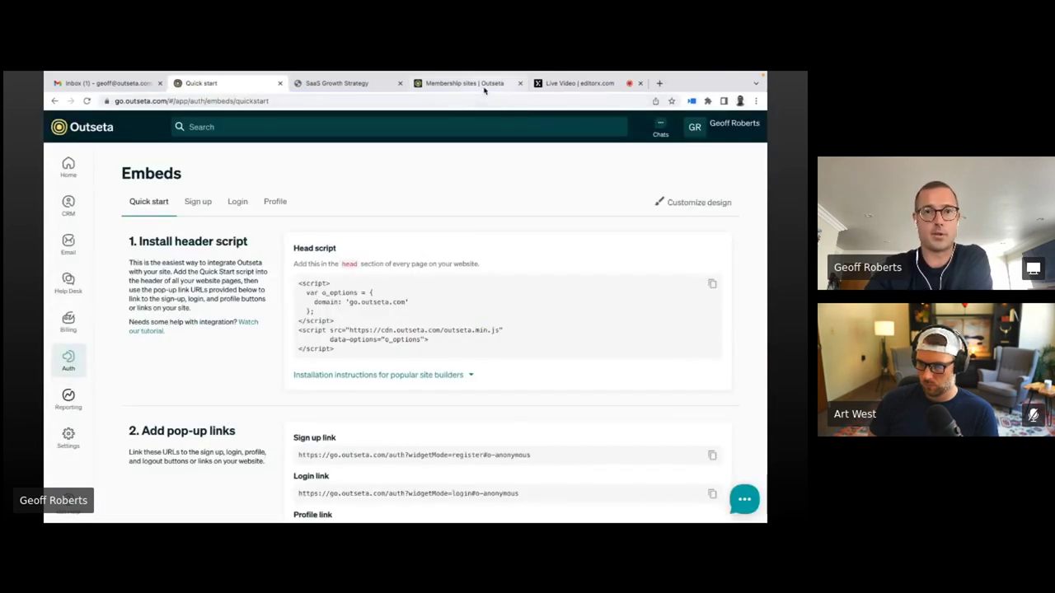
left_click(464, 84)
mouse_move(218, 127)
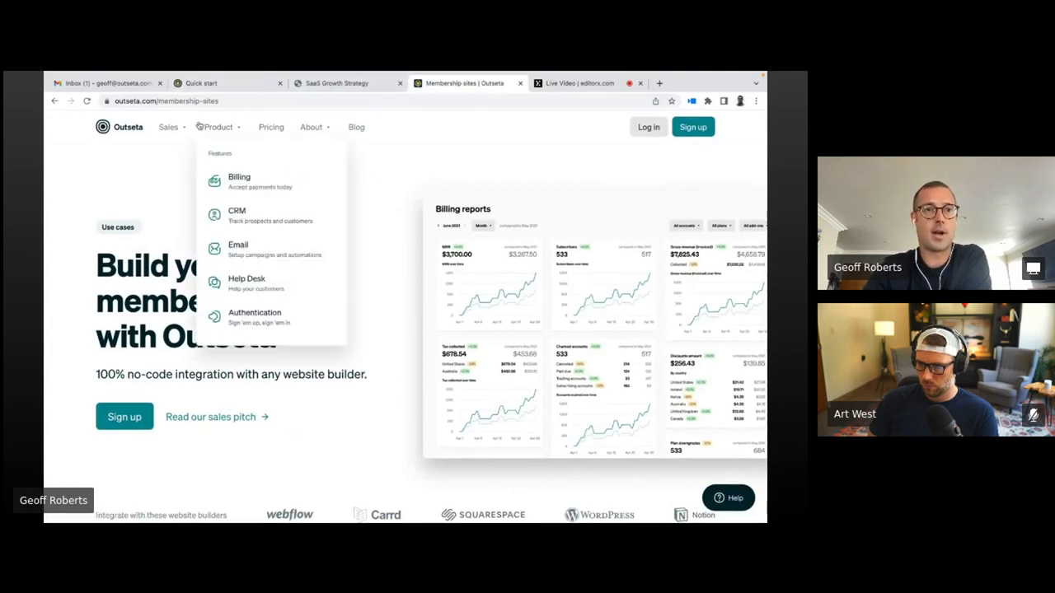
left_click(232, 82)
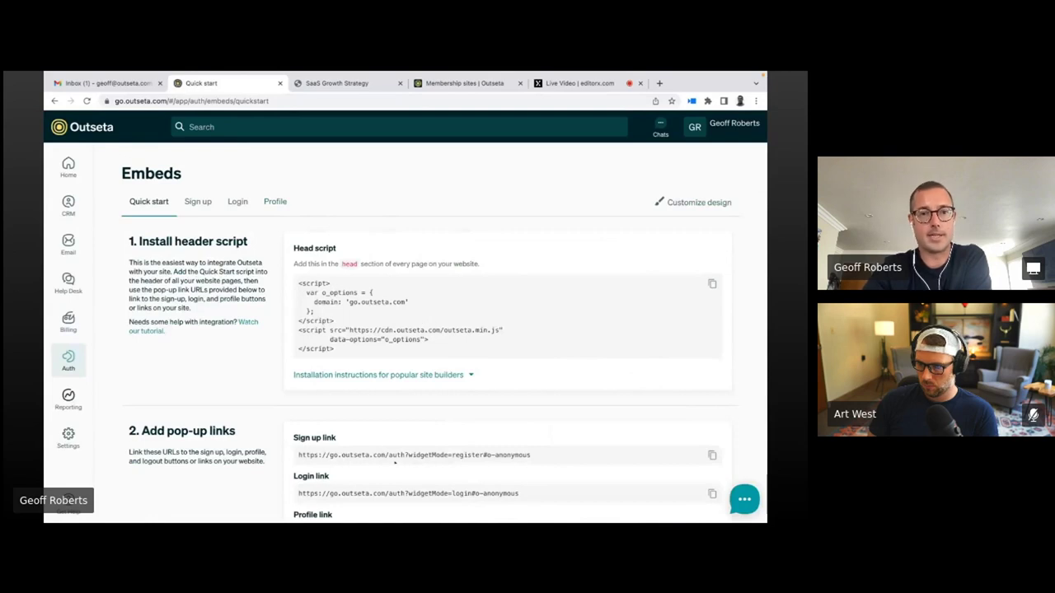
On Outseta's public pricing page, view the Start-up plan's sign-up pop-up and the login pop-up, closing each one
left_click(462, 88)
left_click(273, 127)
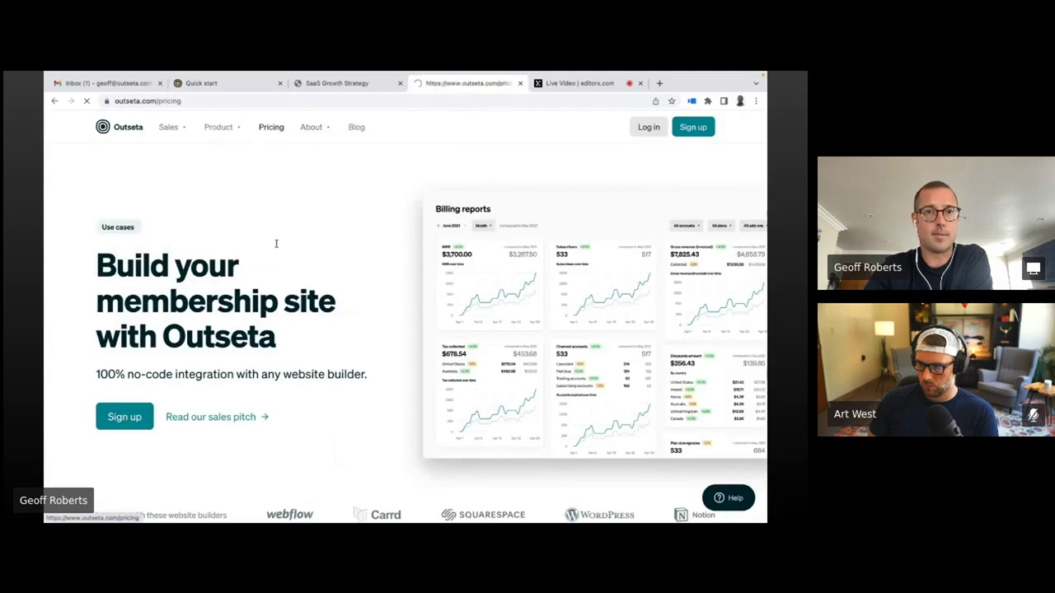
scroll(407, 337, "down", 2)
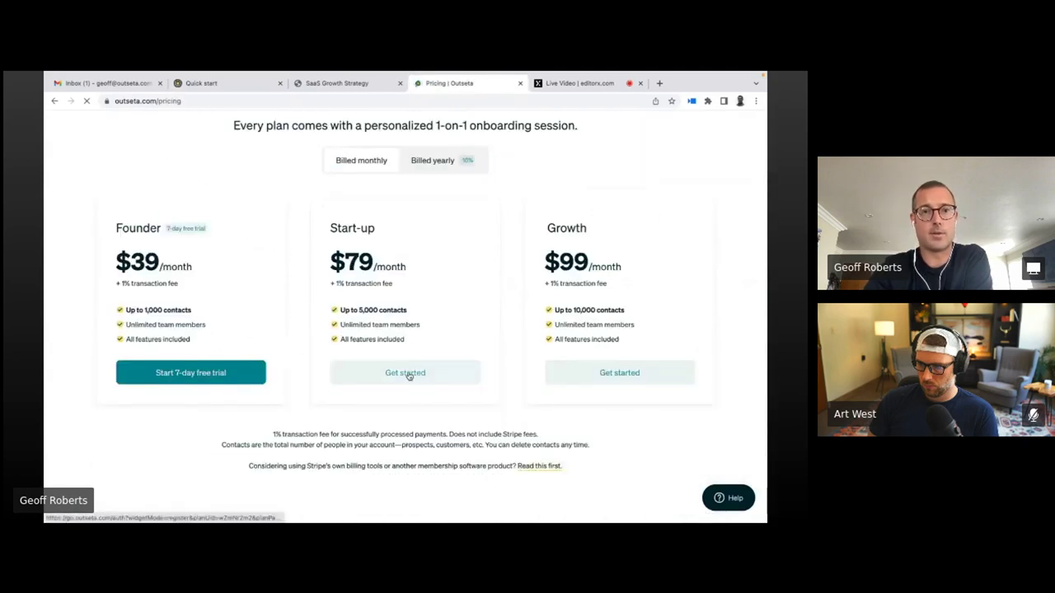
left_click(407, 374)
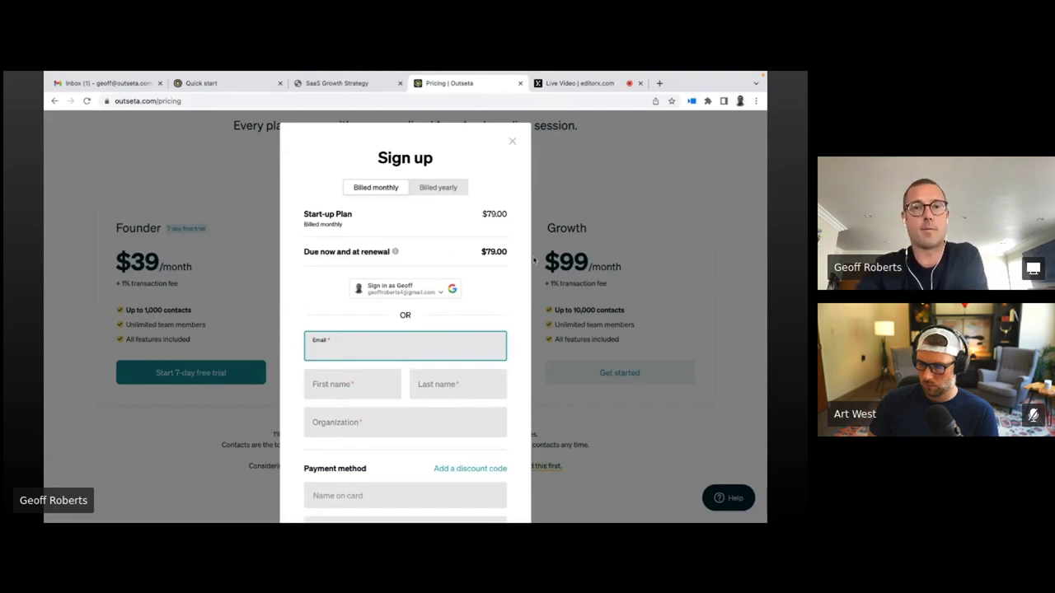
left_click(513, 142)
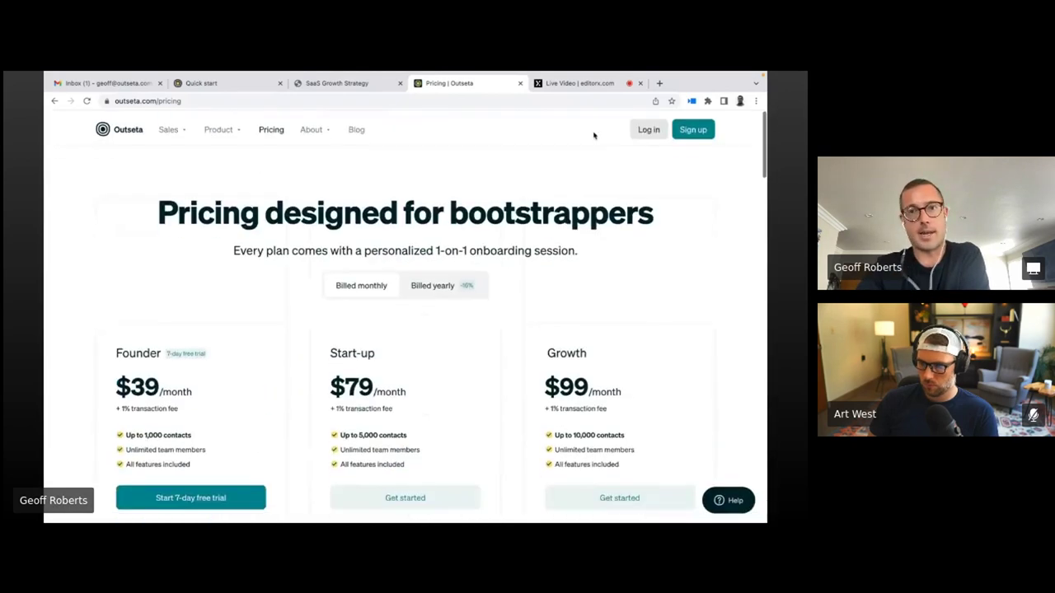
left_click(648, 130)
left_click(512, 142)
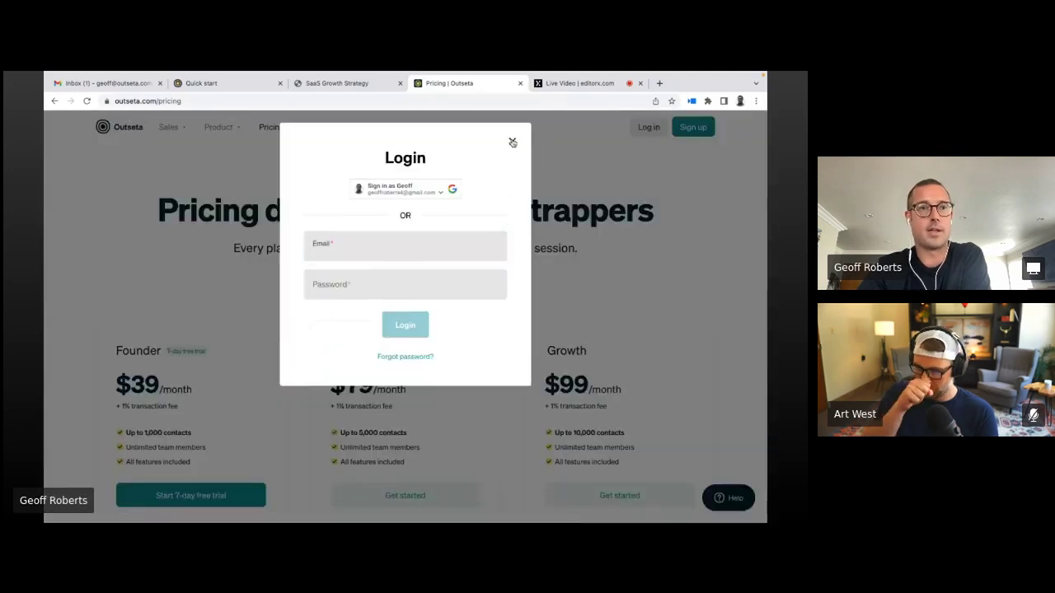
Return to the Embeds quick start page and examine the pop-up link URLs below the head script
left_click(201, 83)
scroll(294, 363, "down", 1)
scroll(296, 364, "down", 2)
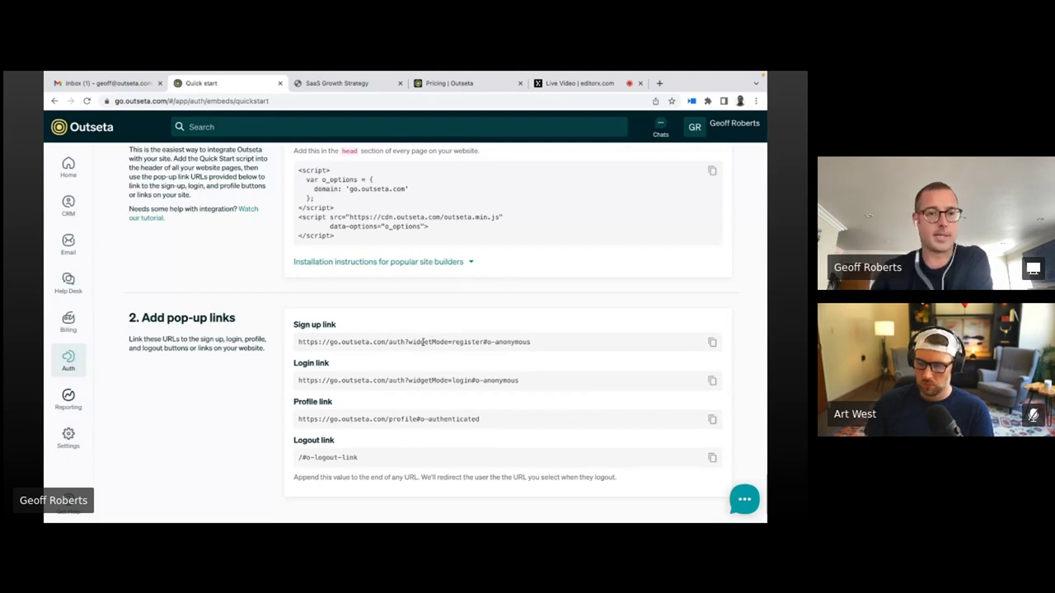
Open the sign-up embed configuration and review the embed type choices, keeping On a page
scroll(423, 342, "up", 3)
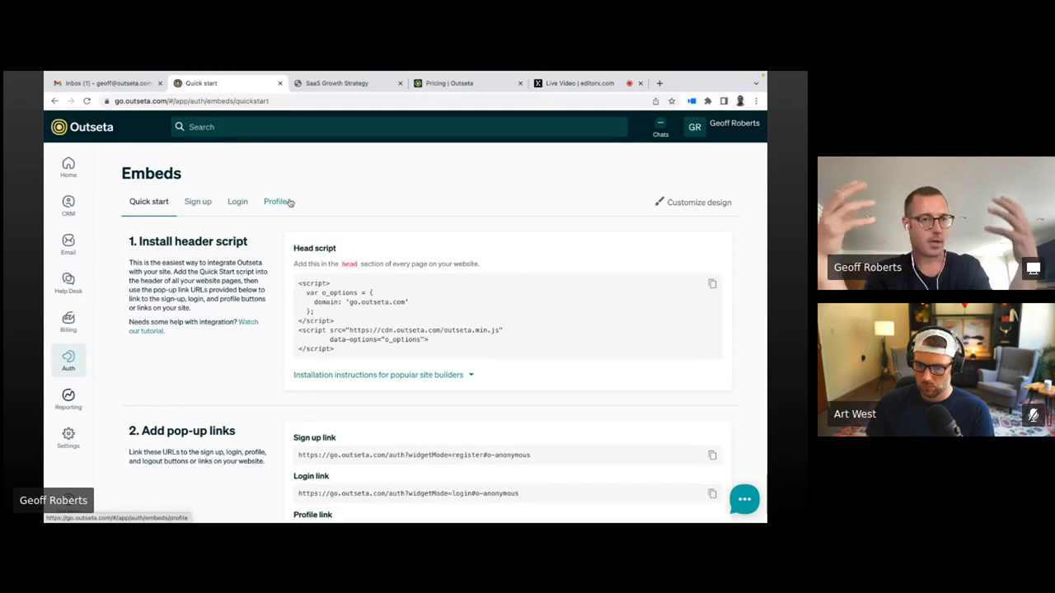
left_click(203, 206)
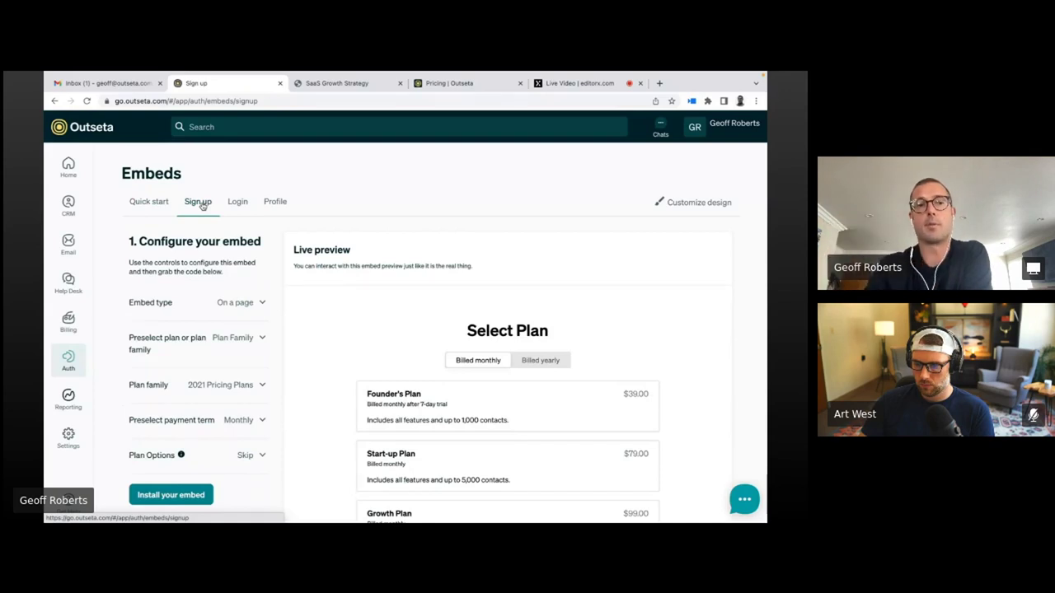
scroll(203, 206, "down", 1)
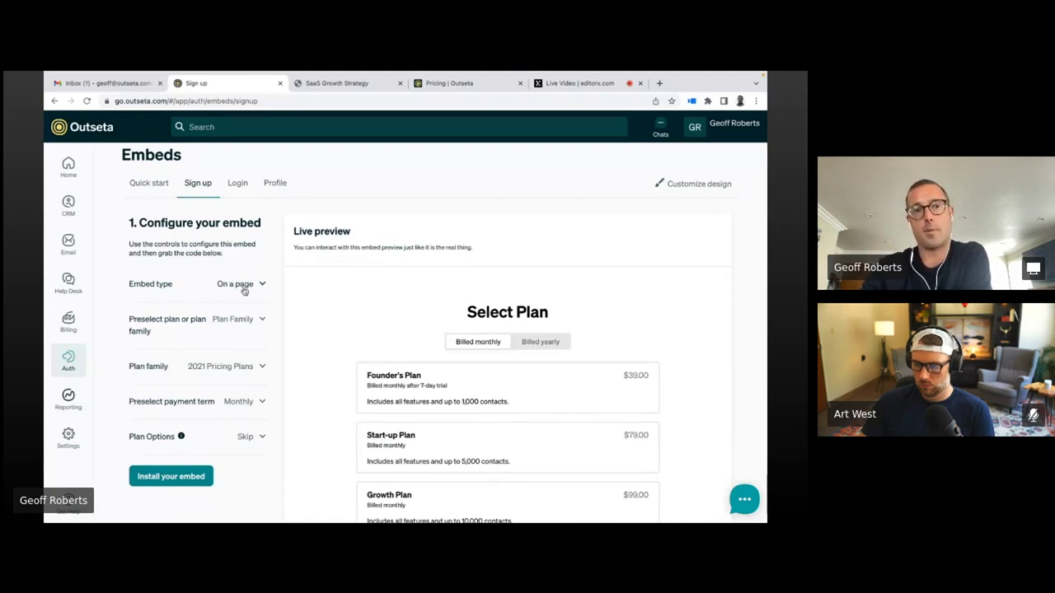
left_click(244, 290)
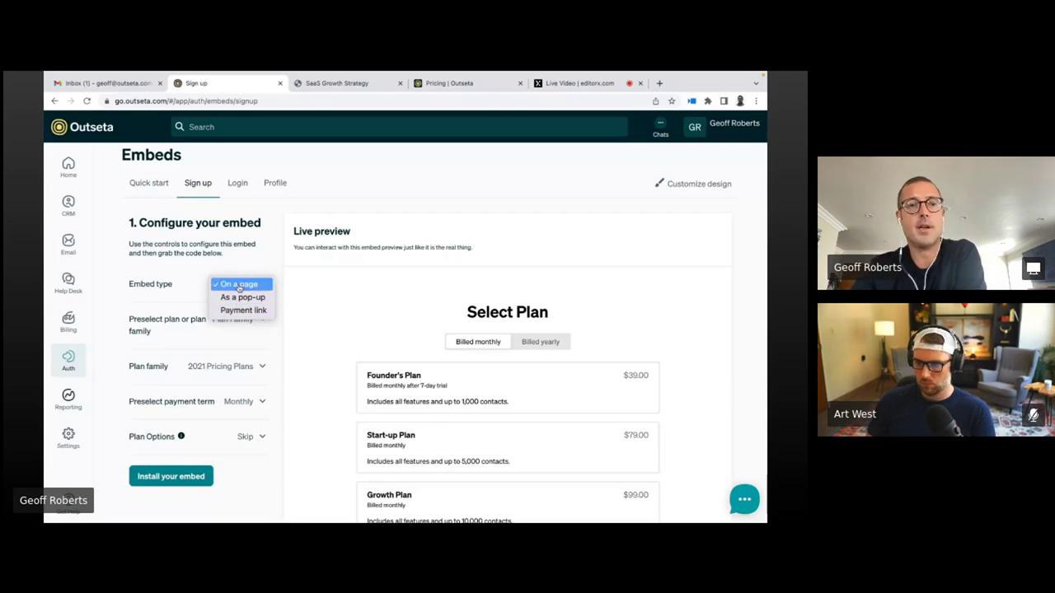
left_click(239, 285)
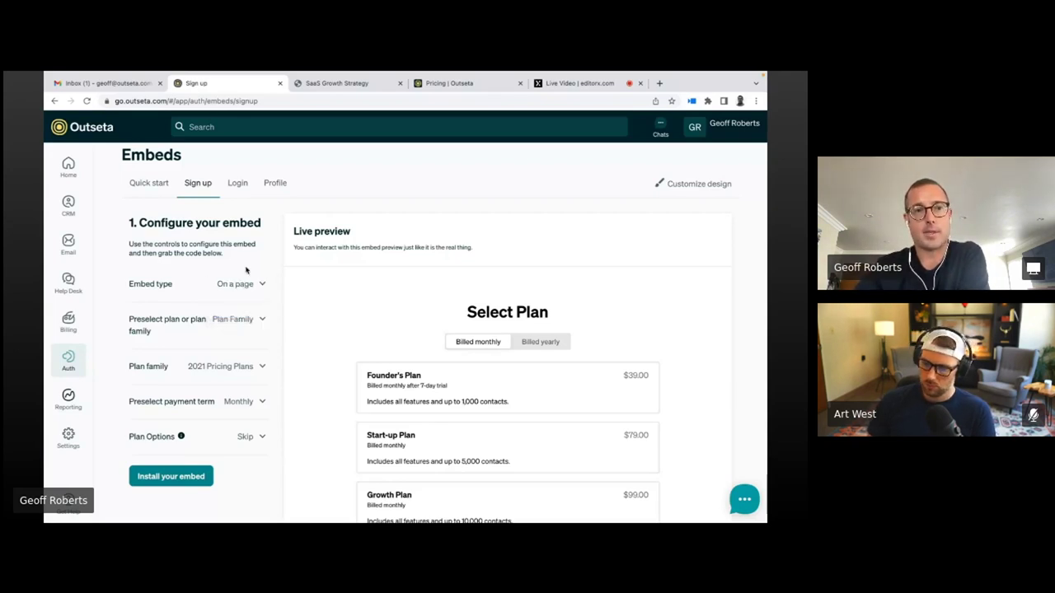
View the plan and plan family preselection choices and look over the plans in the sign-up embed's live preview
left_click(247, 320)
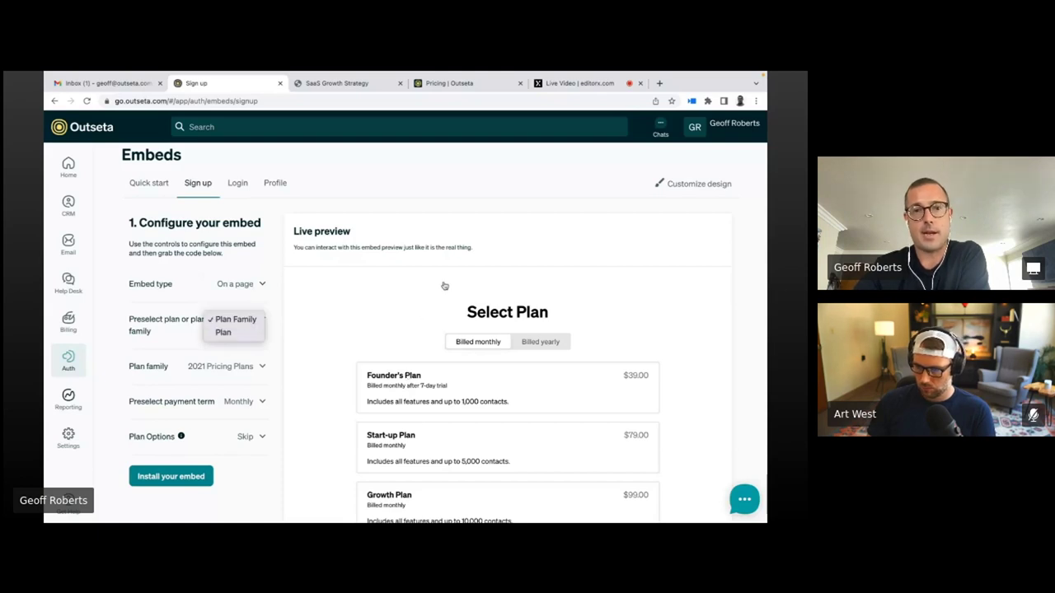
scroll(449, 282, "down", 1)
scroll(450, 282, "down", 1)
scroll(449, 277, "up", 3)
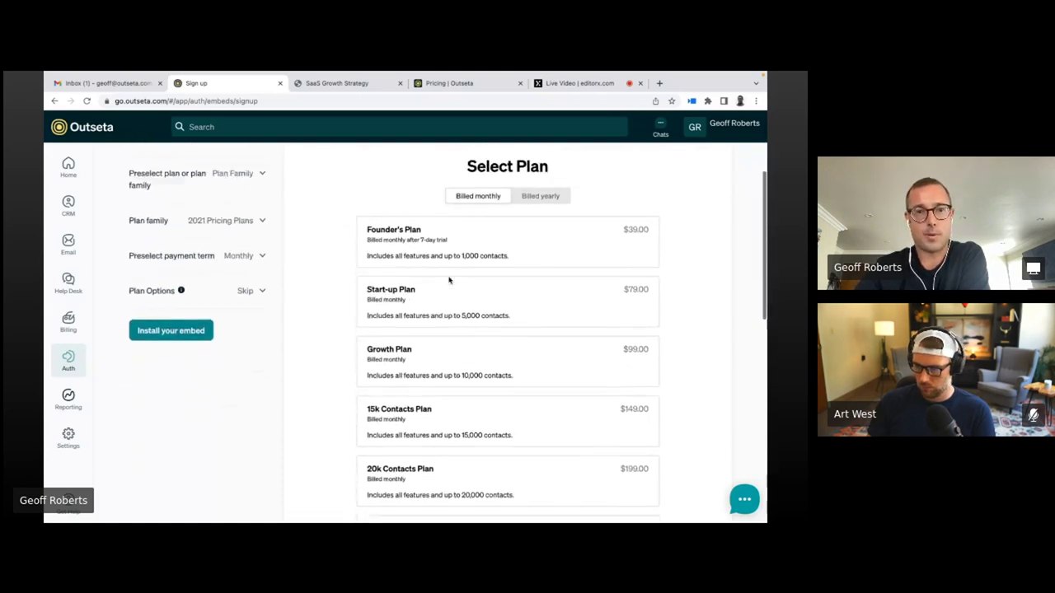
Preselect a single plan for the sign-up embed, choose Growth Plan, and look over the form in the live preview
left_click(245, 336)
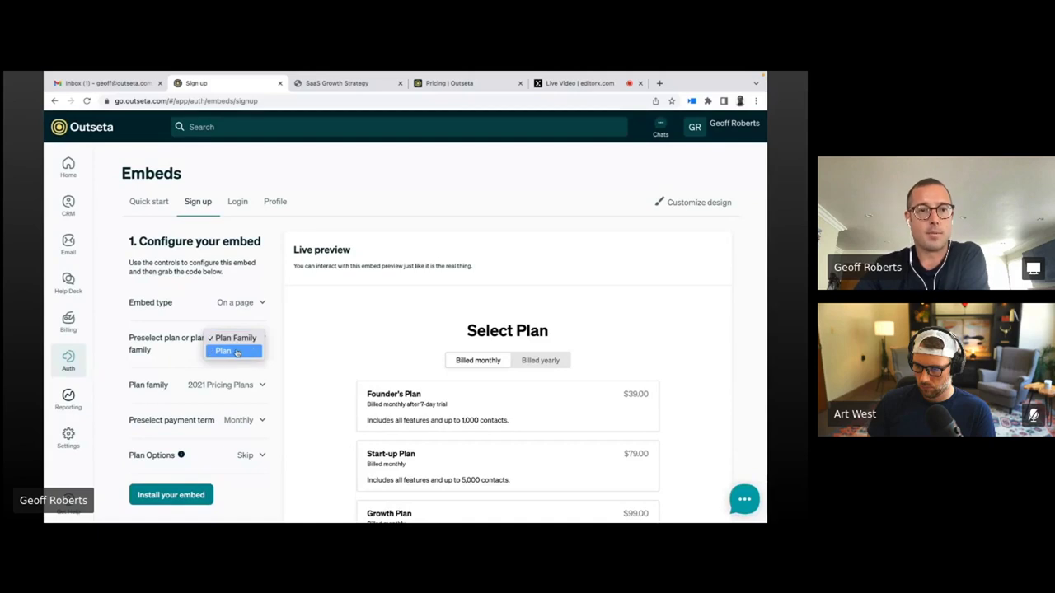
left_click(239, 351)
left_click(239, 376)
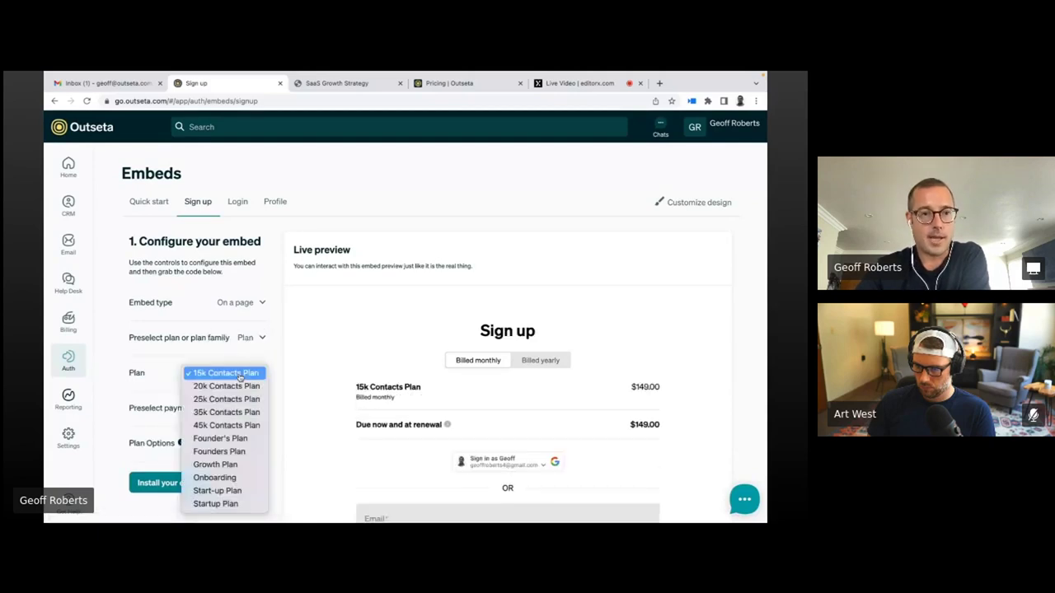
left_click(250, 464)
scroll(354, 425, "down", 3)
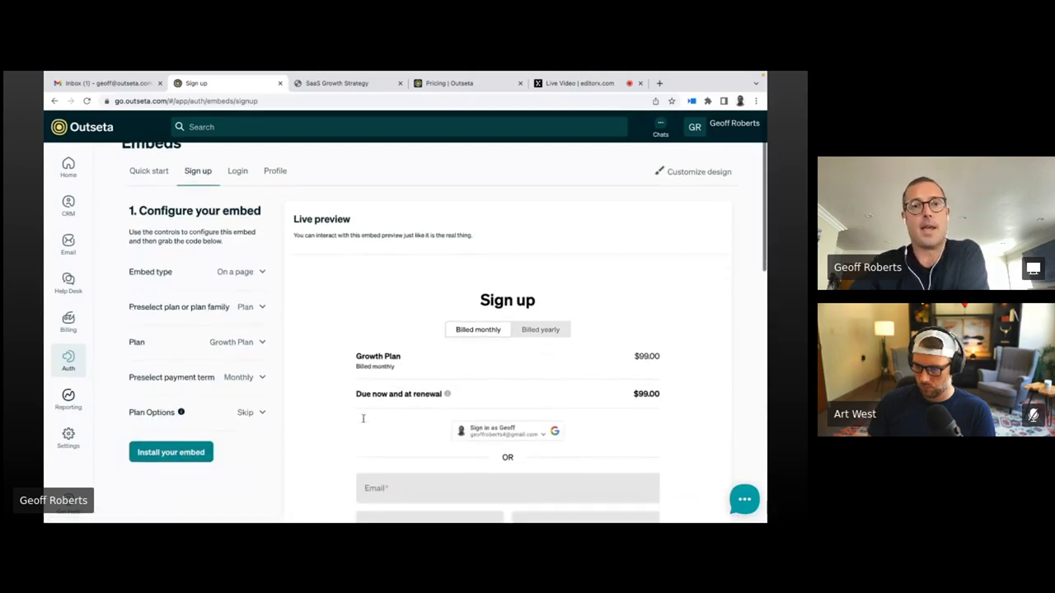
left_click(362, 422)
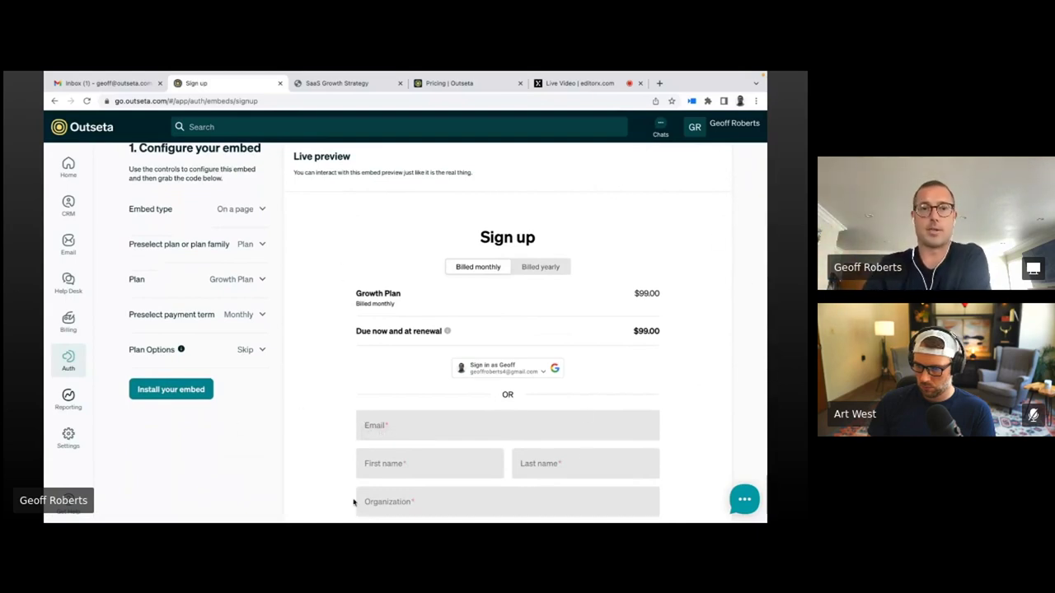
scroll(585, 382, "up", 2)
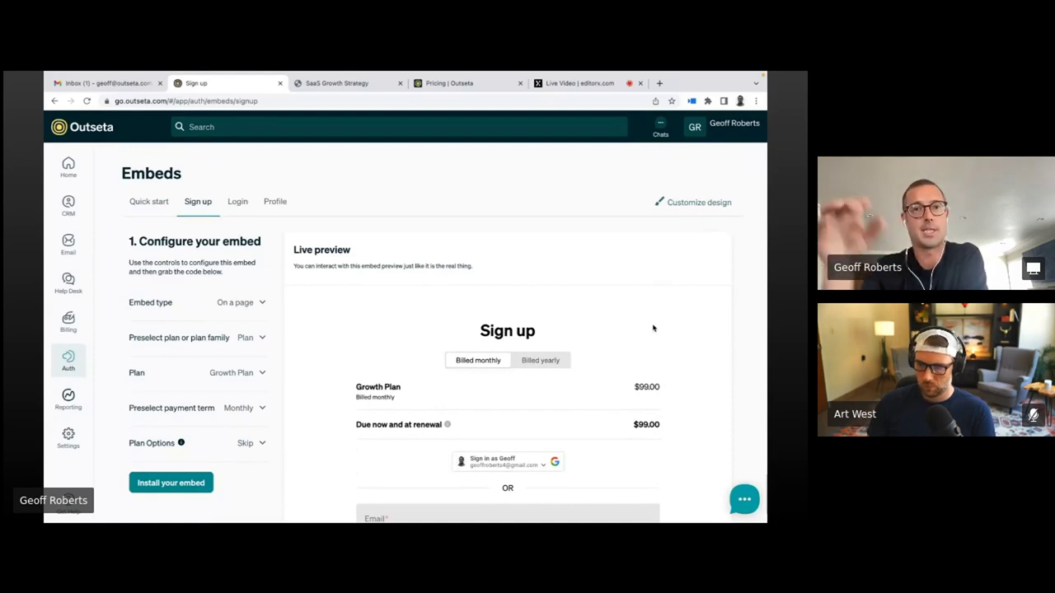
Copy the sign-up embed's page script for the body of the page
scroll(652, 328, "down", 3)
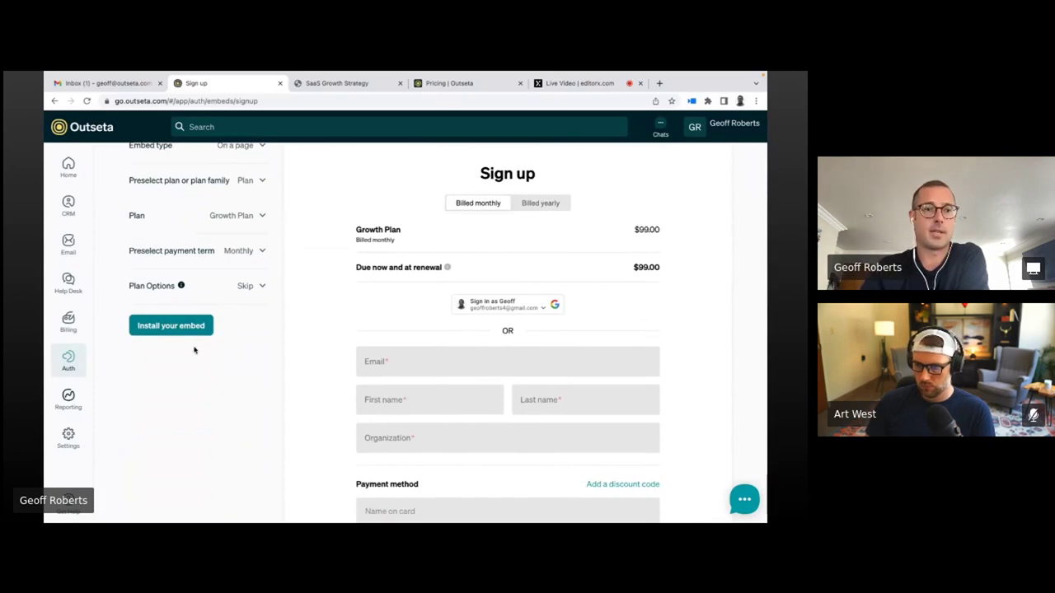
scroll(180, 327, "down", 5)
scroll(180, 328, "down", 5)
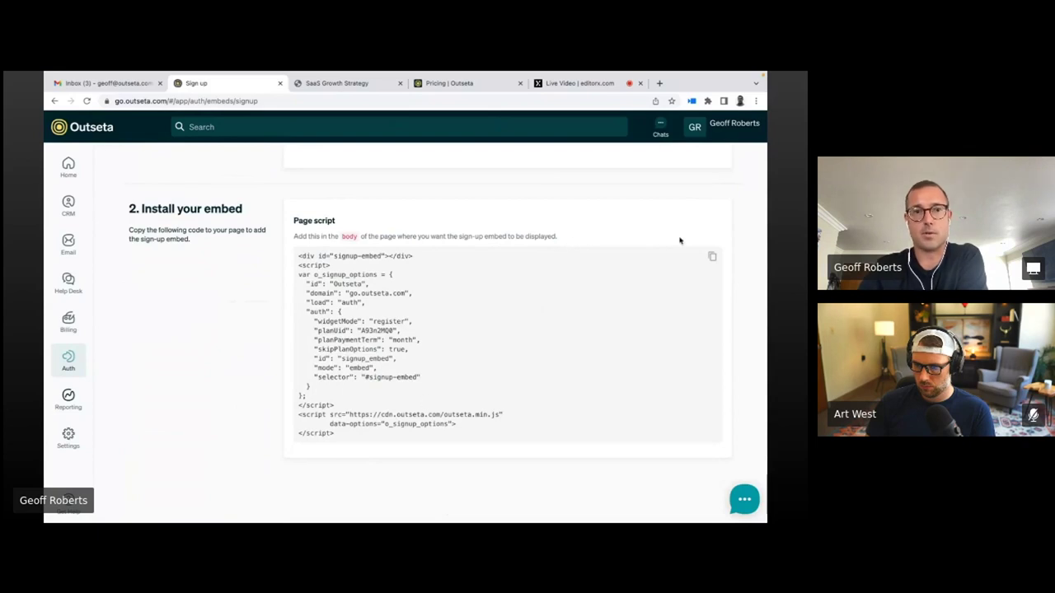
left_click(712, 257)
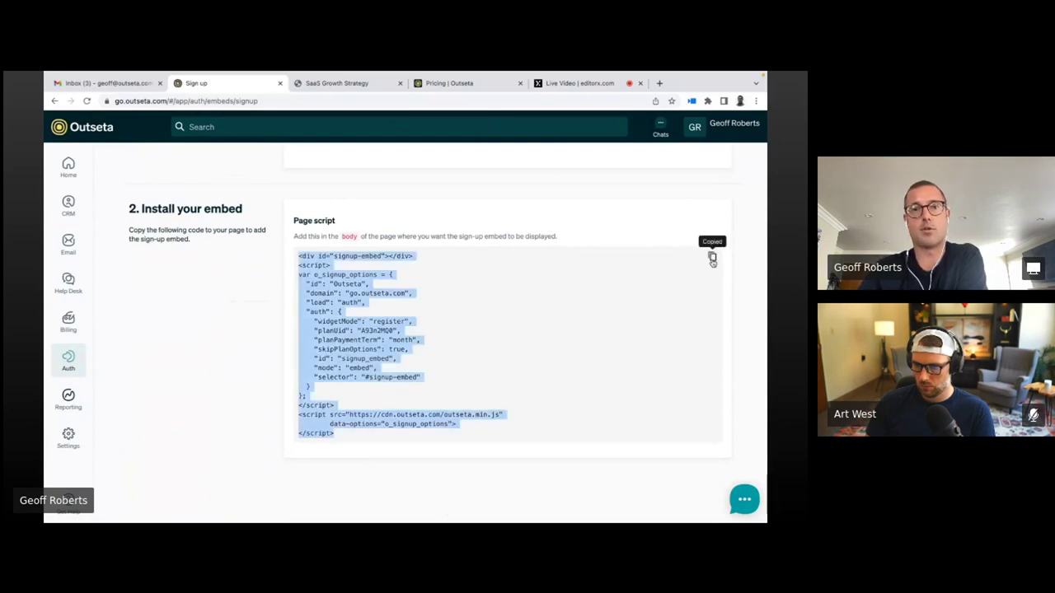
Change the sign-up embed type to Payment link and copy the generated link
scroll(712, 262, "up", 10)
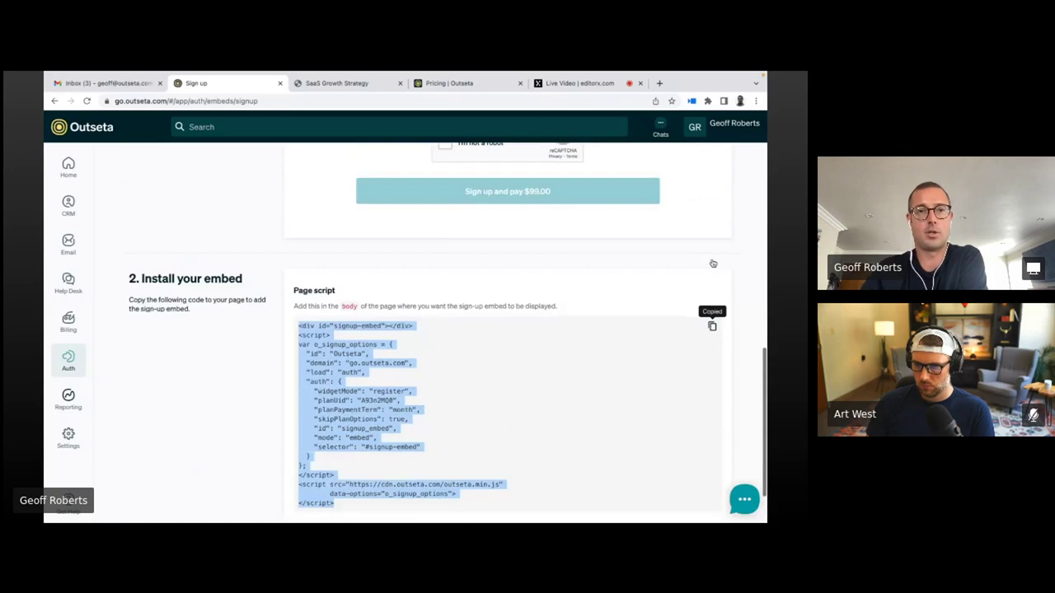
scroll(712, 262, "up", 3)
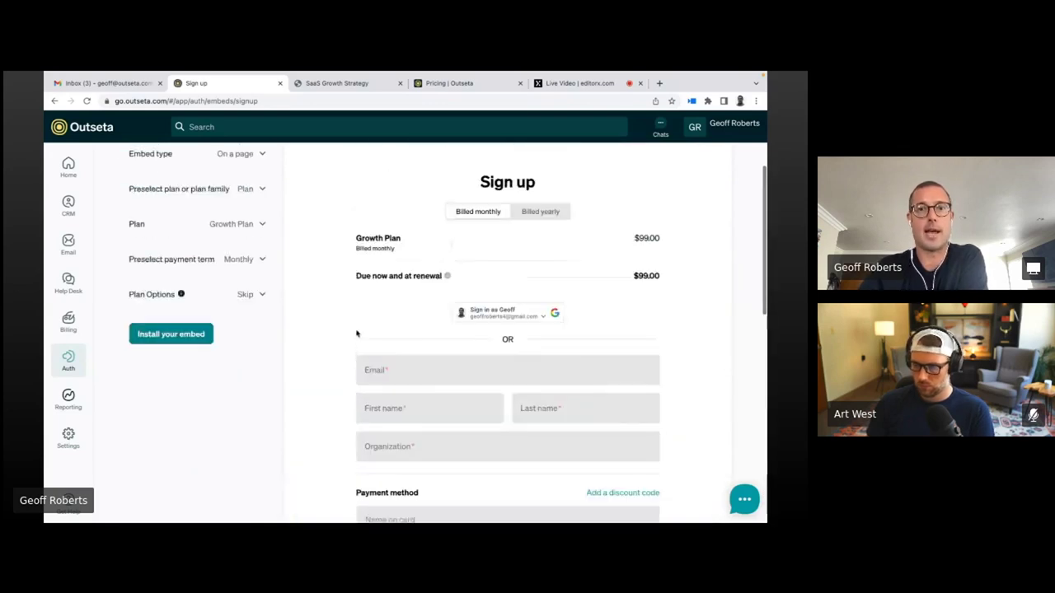
scroll(721, 331, "up", 2)
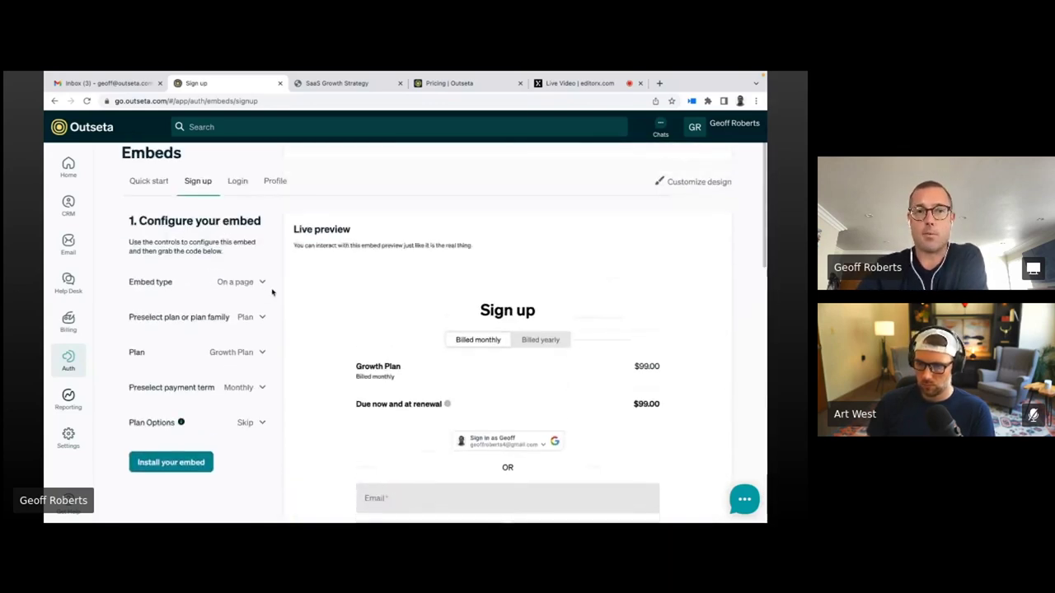
left_click(247, 281)
left_click(246, 311)
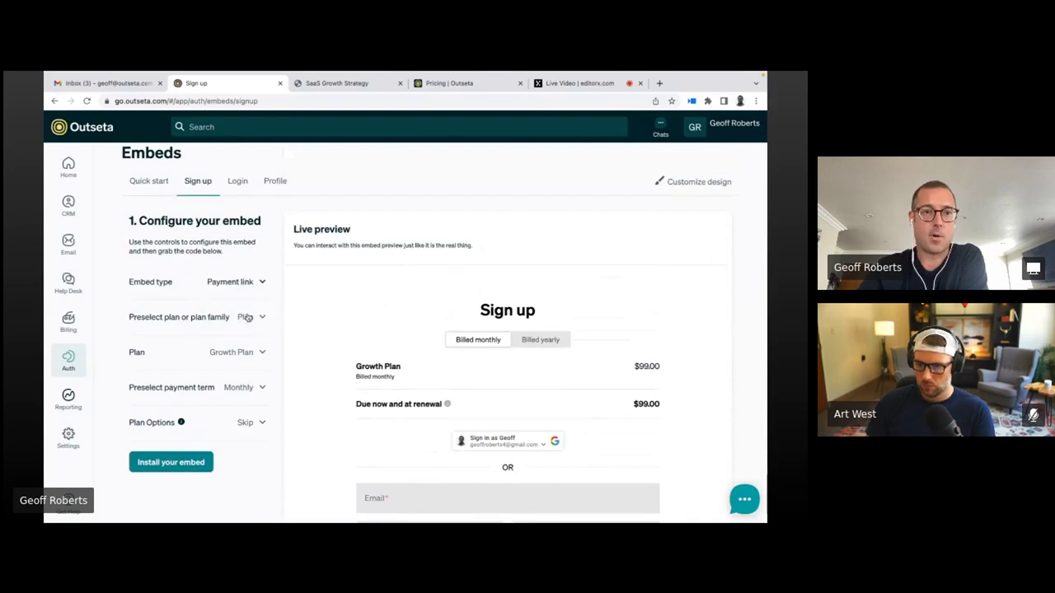
scroll(176, 459, "down", 8)
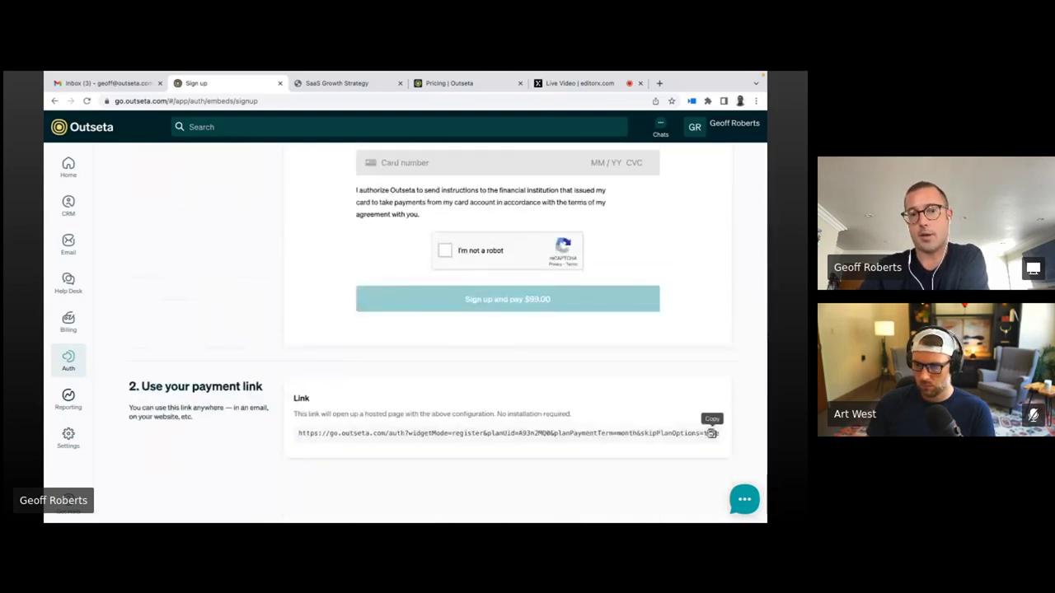
left_click(710, 434)
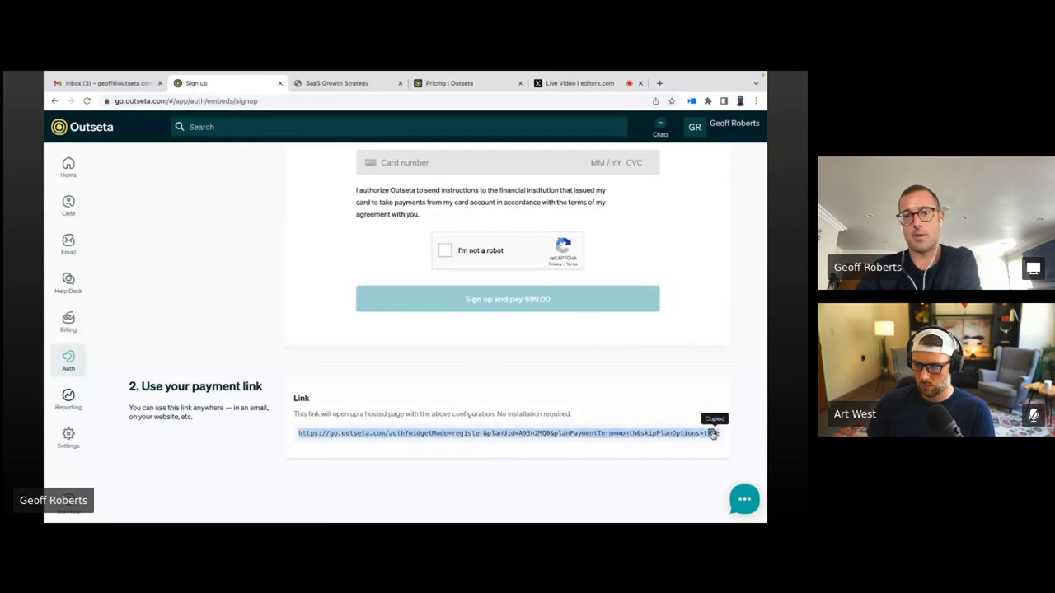
Load the copied payment link in a new browser tab, look over the hosted sign-up page, and close that tab
left_click(659, 83)
key("ctrl+v")
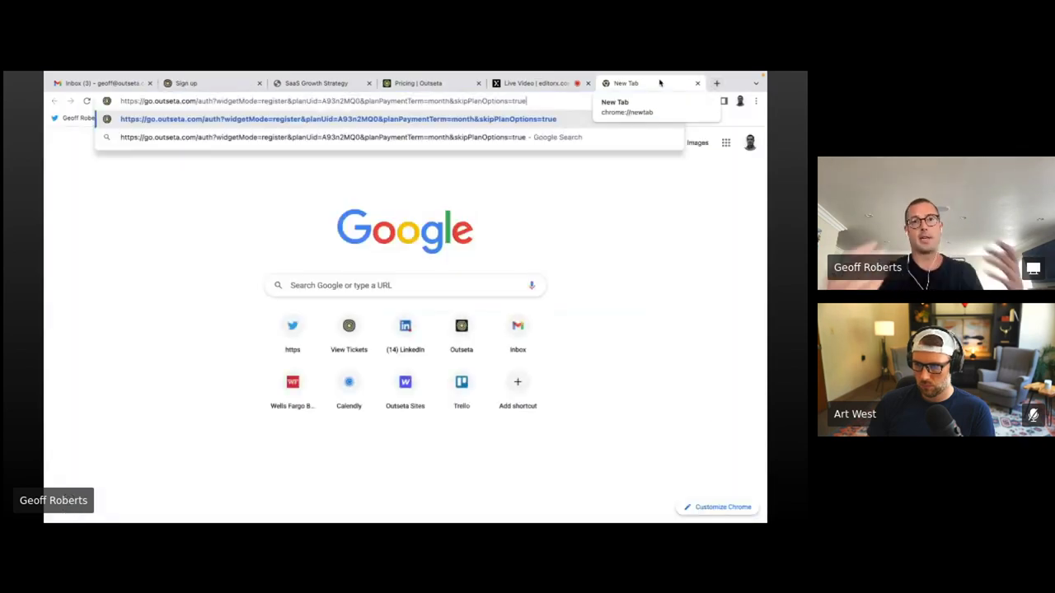
key("Return")
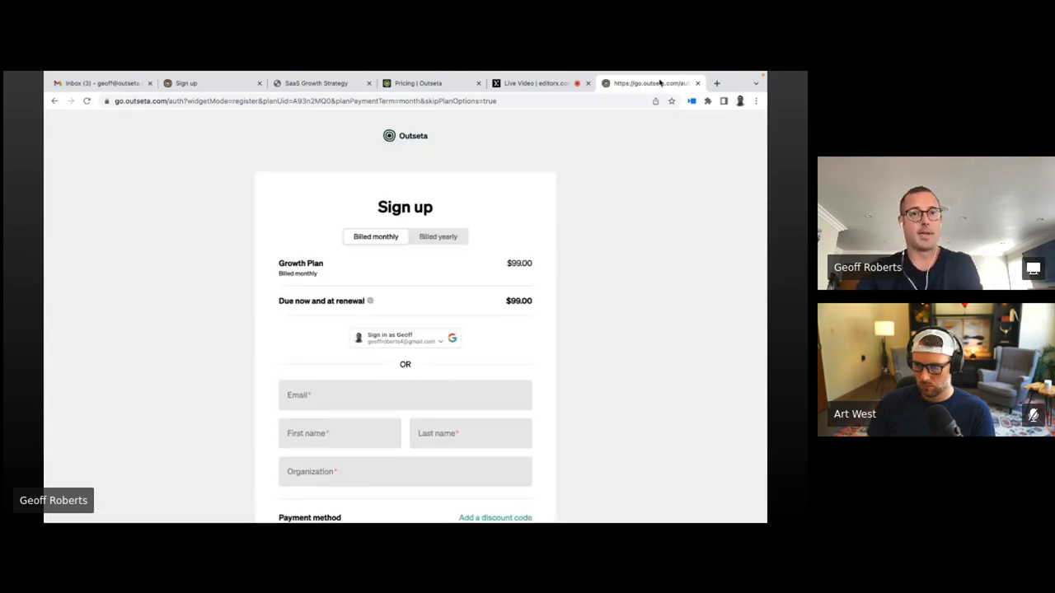
scroll(682, 121, "down", 2)
scroll(683, 118, "up", 2)
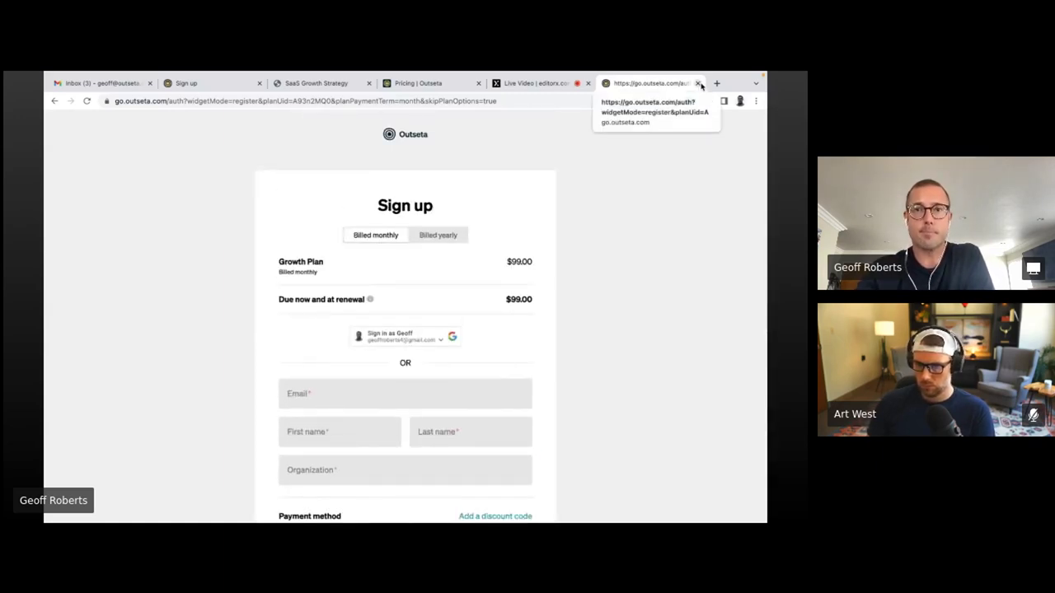
left_click(698, 84)
Open the profile embed configuration and examine the Profile, Team Members, Plan and Billing views in its live preview
scroll(474, 251, "up", 10)
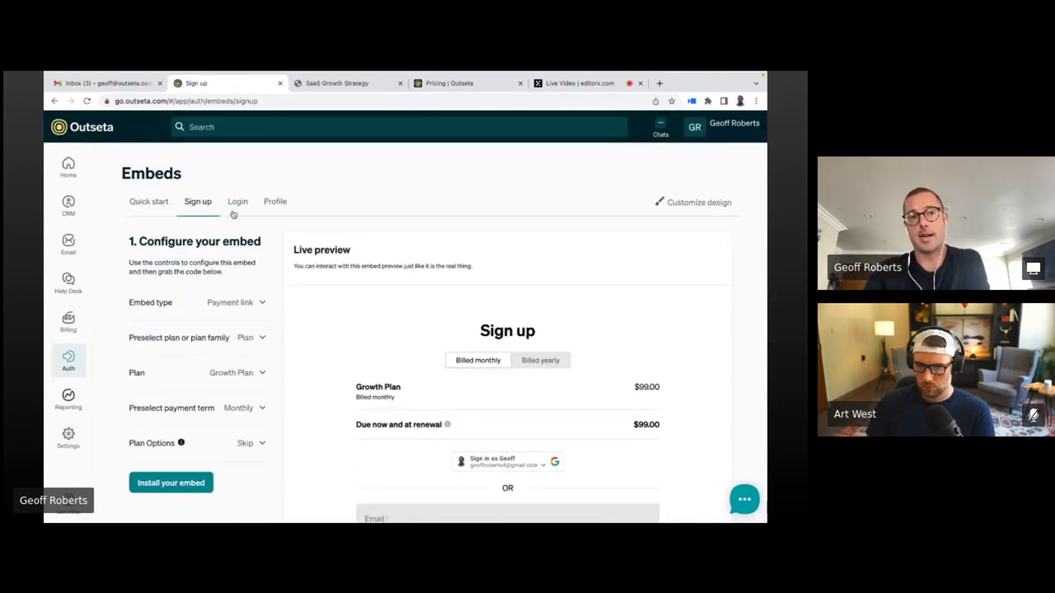
left_click(278, 206)
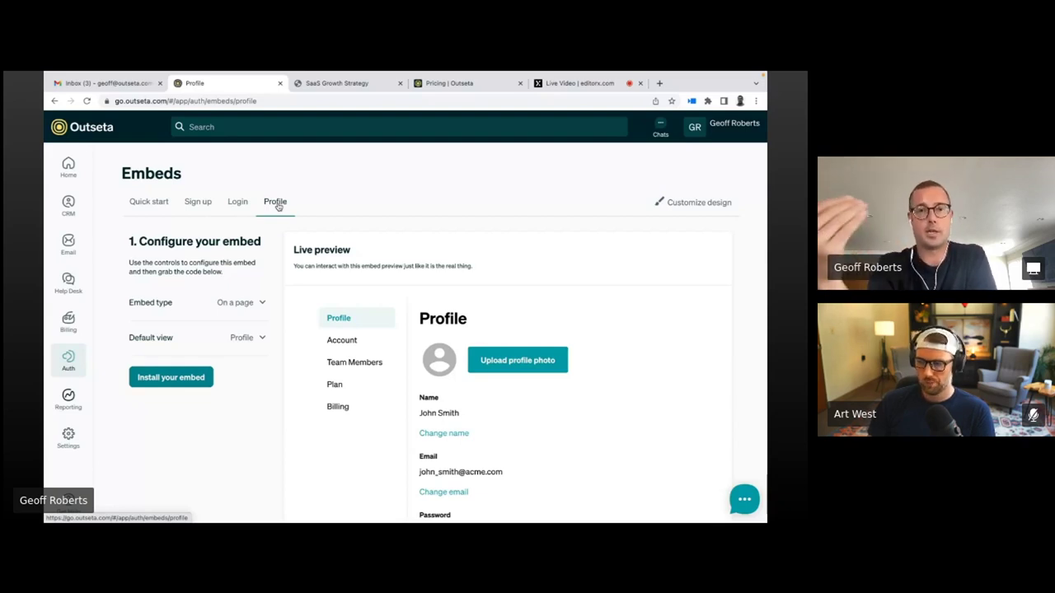
scroll(397, 320, "down", 2)
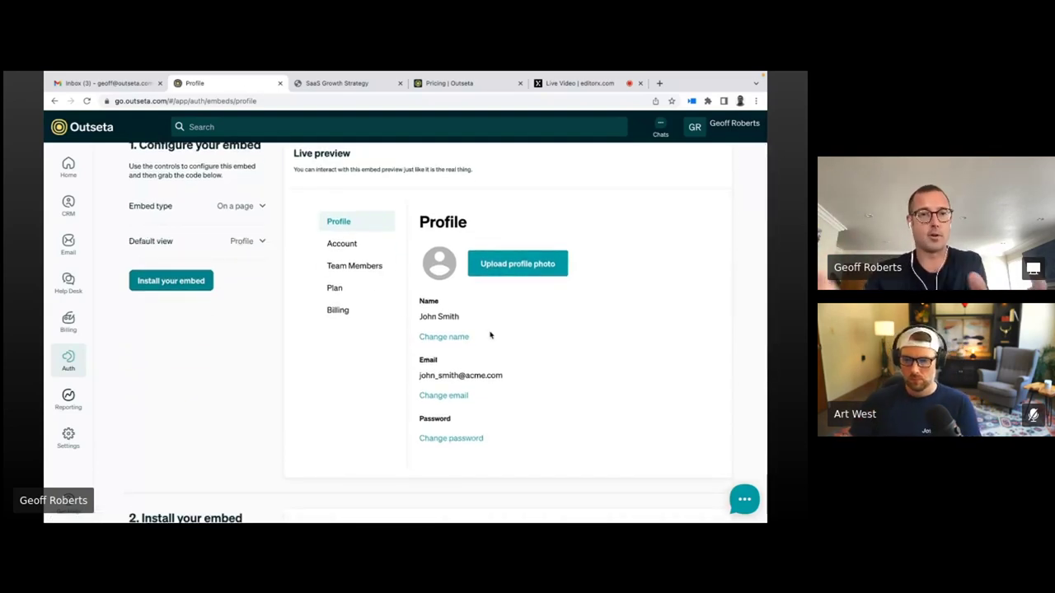
left_click(360, 269)
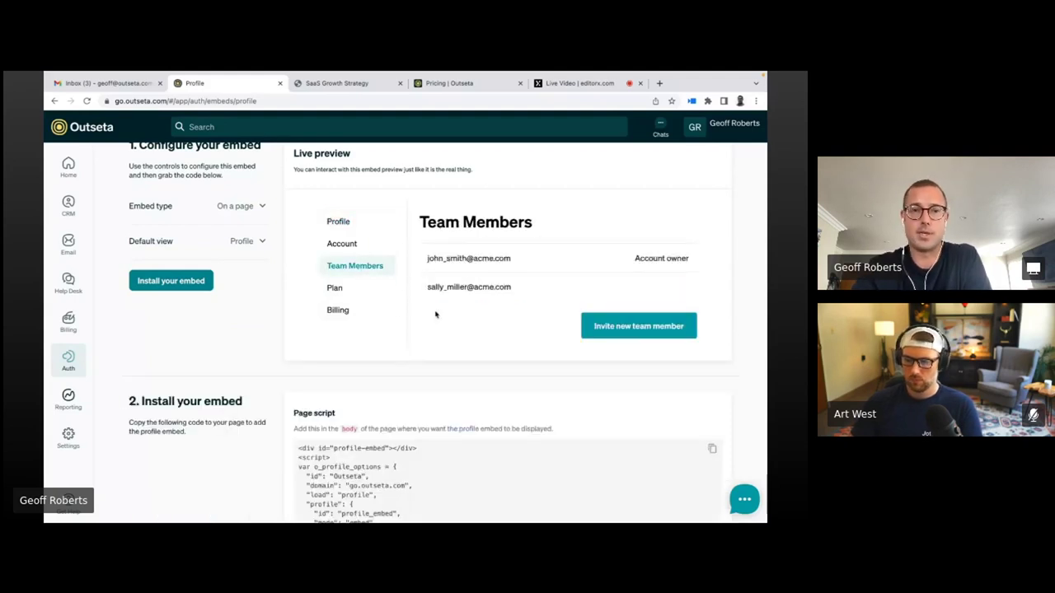
left_click(360, 290)
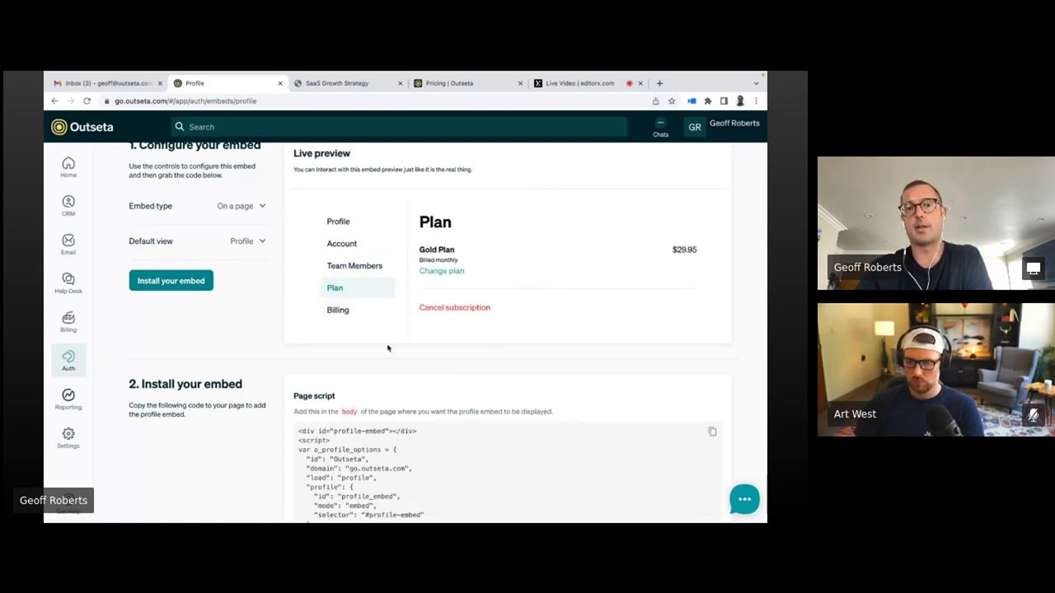
left_click(344, 311)
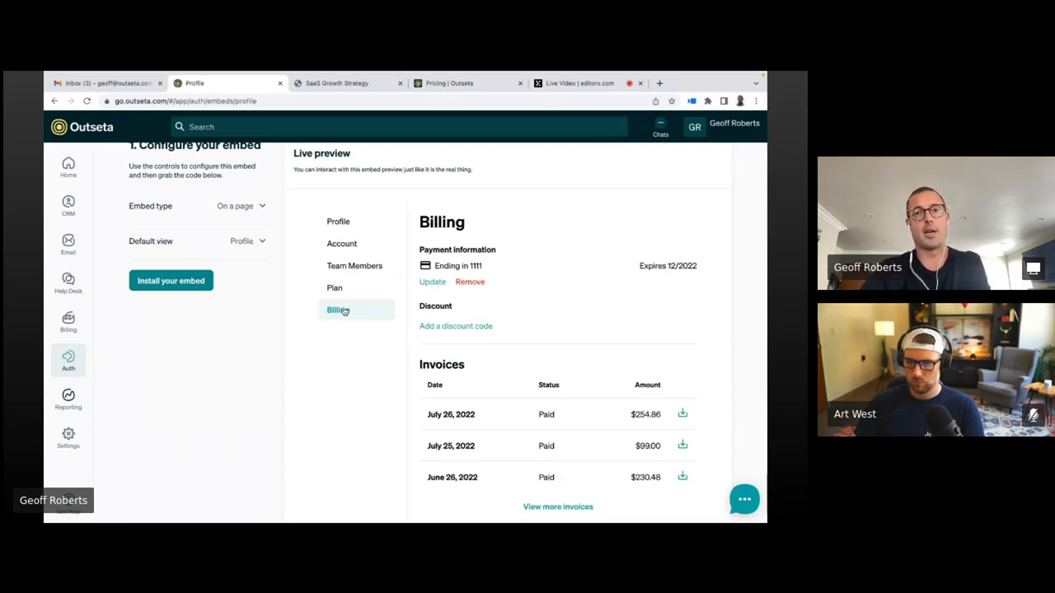
scroll(344, 310, "up", 1)
scroll(344, 310, "up", 2)
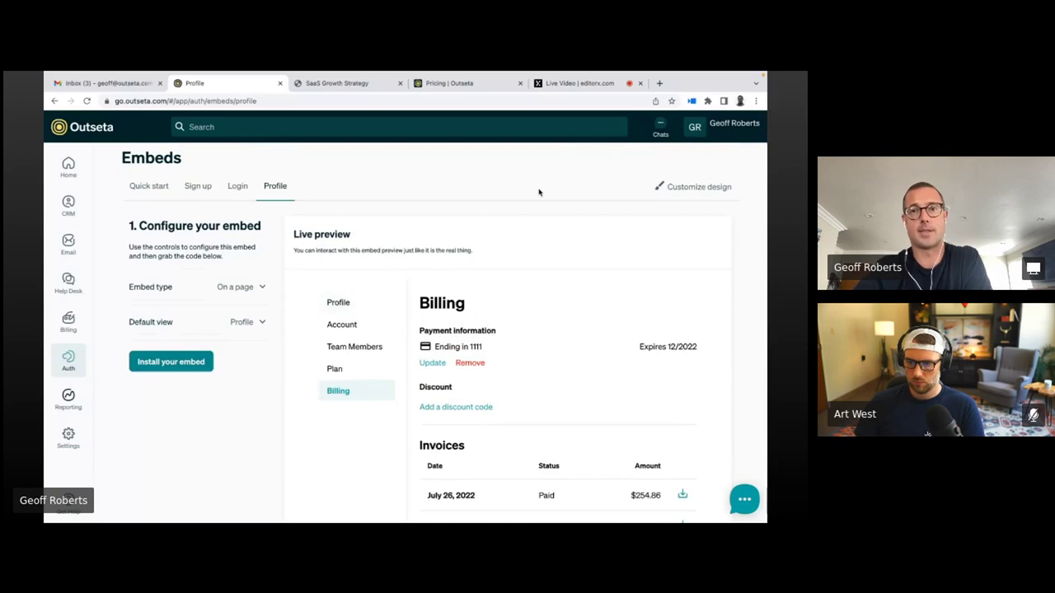
scroll(606, 186, "up", 1)
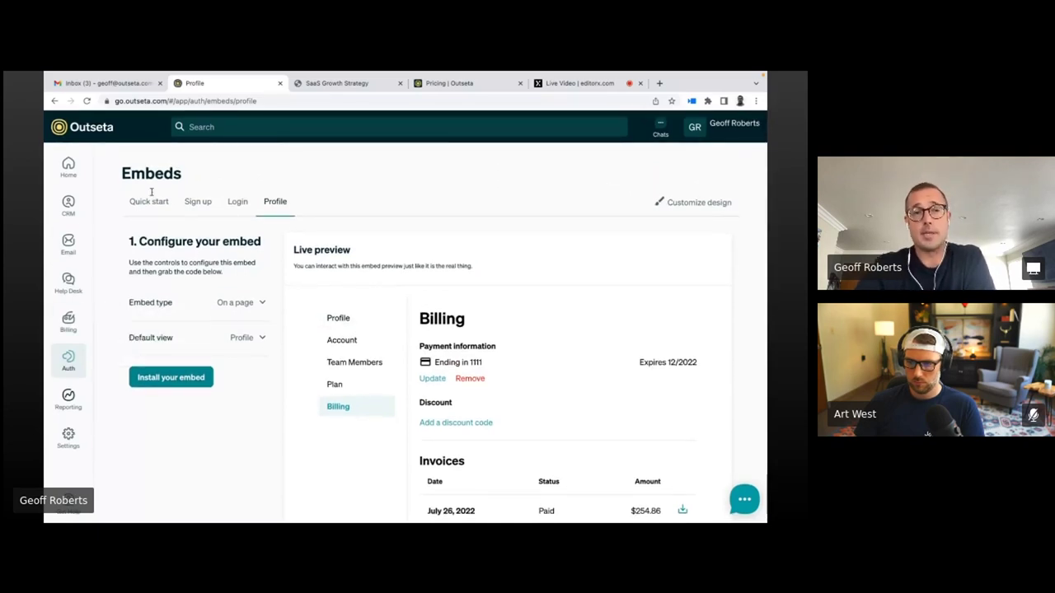
Start a new protected content group named Members Only that hides the members/ URL
mouse_move(82, 369)
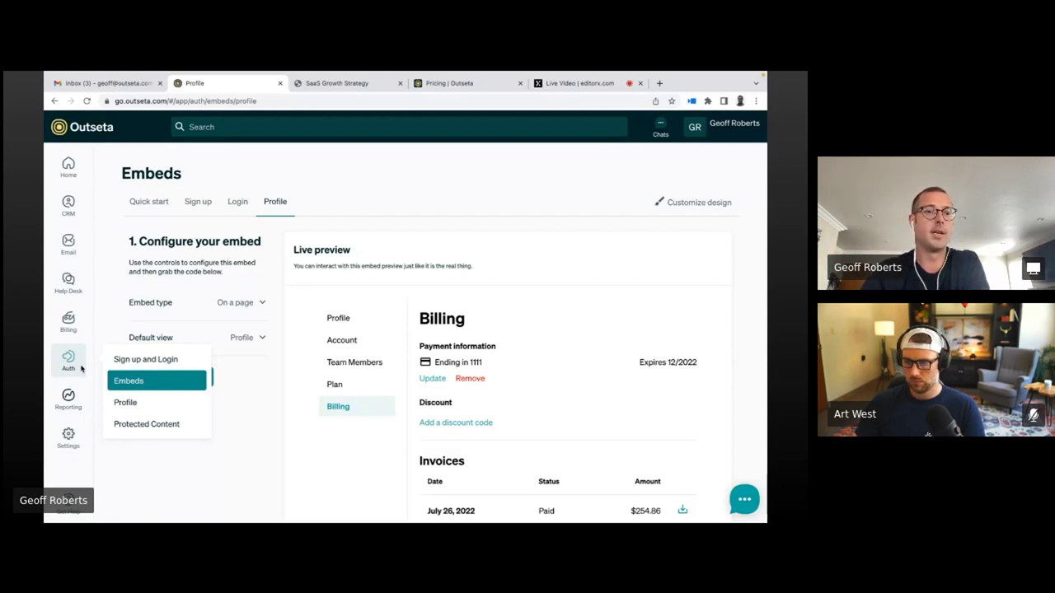
left_click(136, 425)
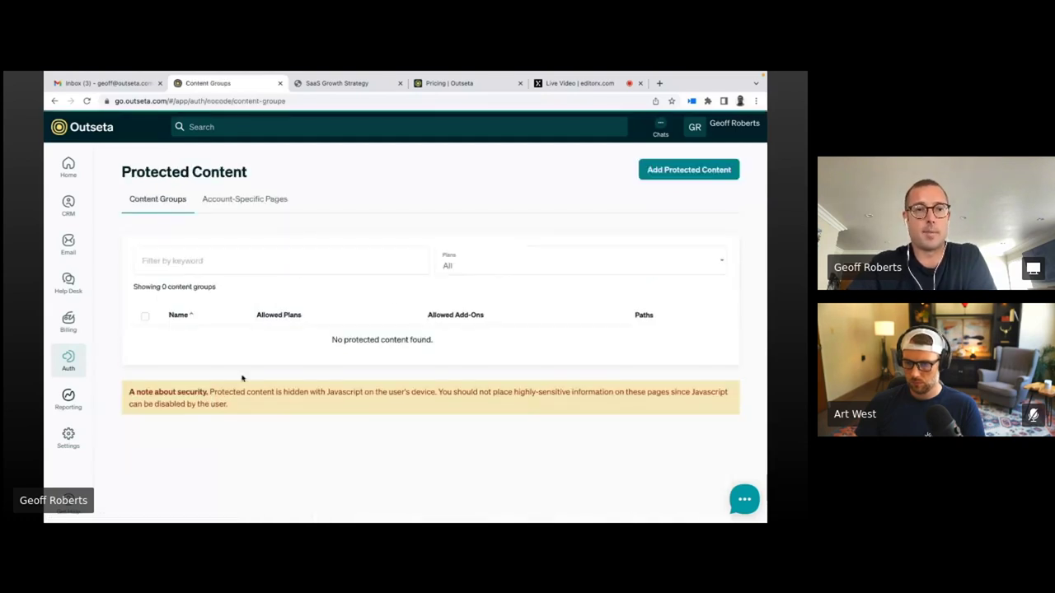
left_click(675, 176)
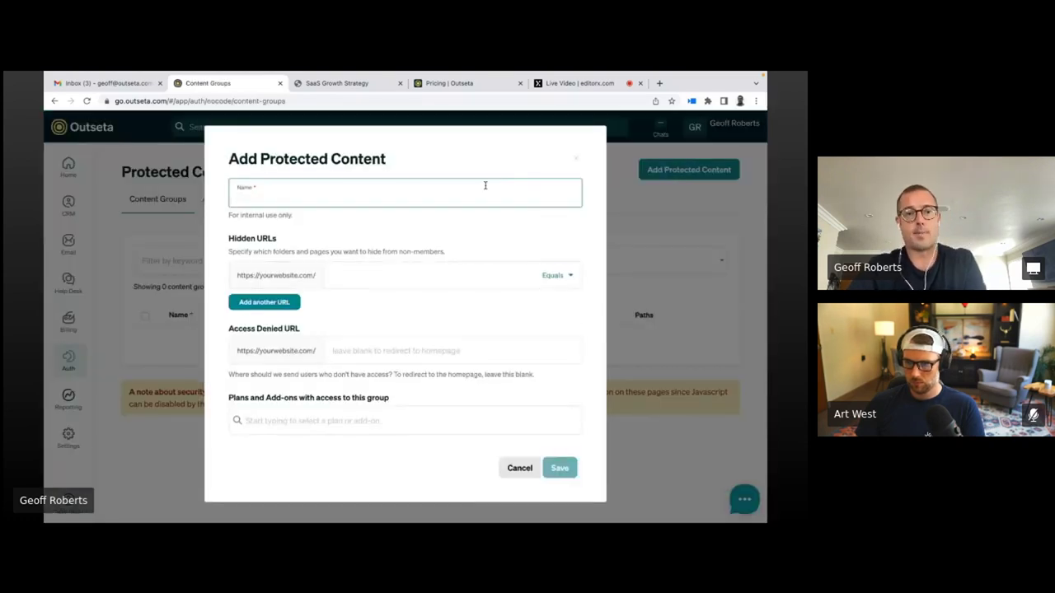
type("Member")
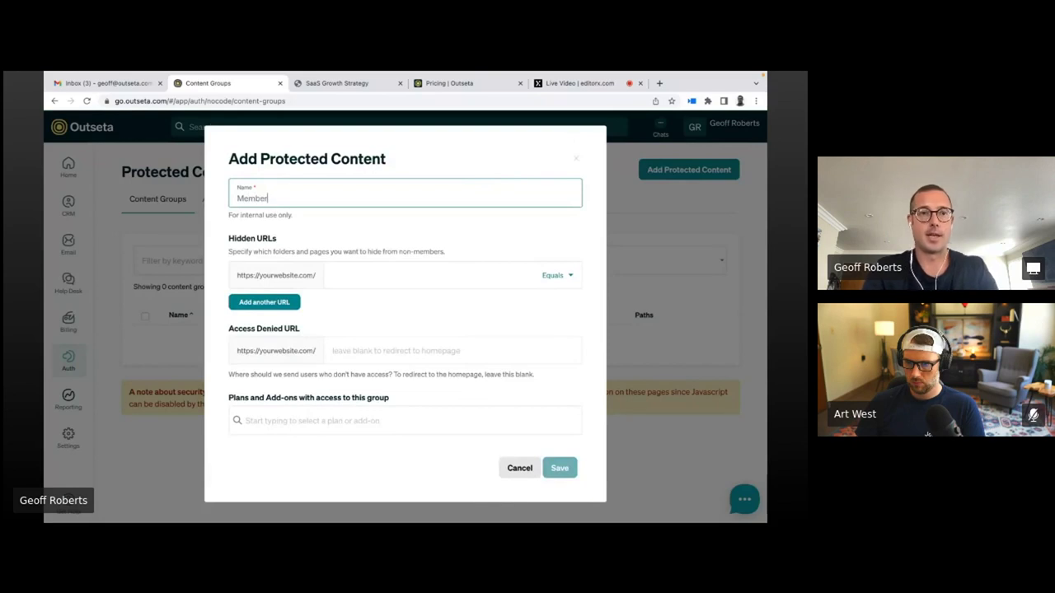
type("s Only")
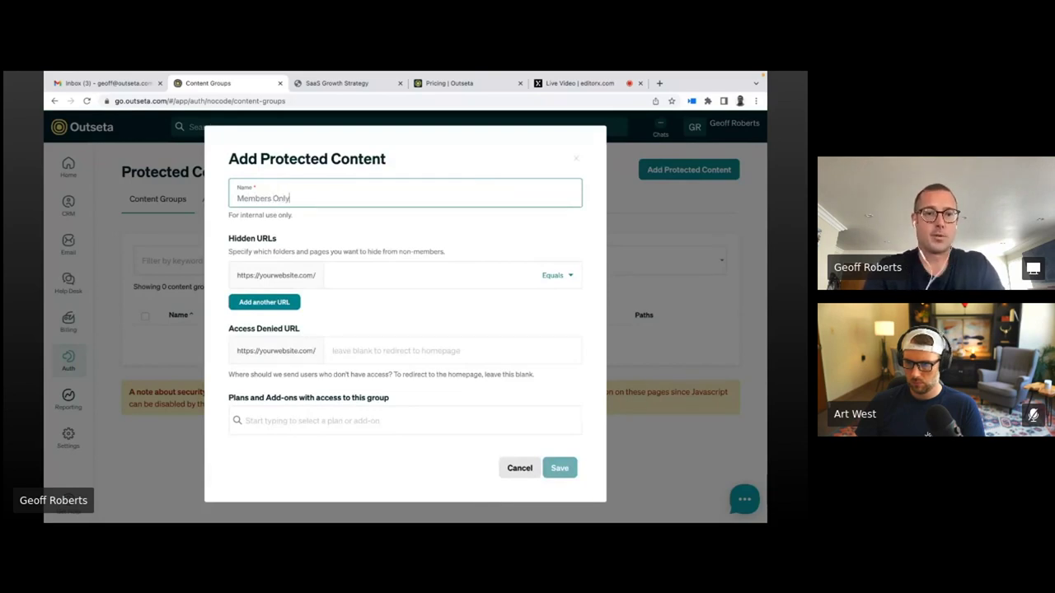
left_click(472, 275)
type("members/")
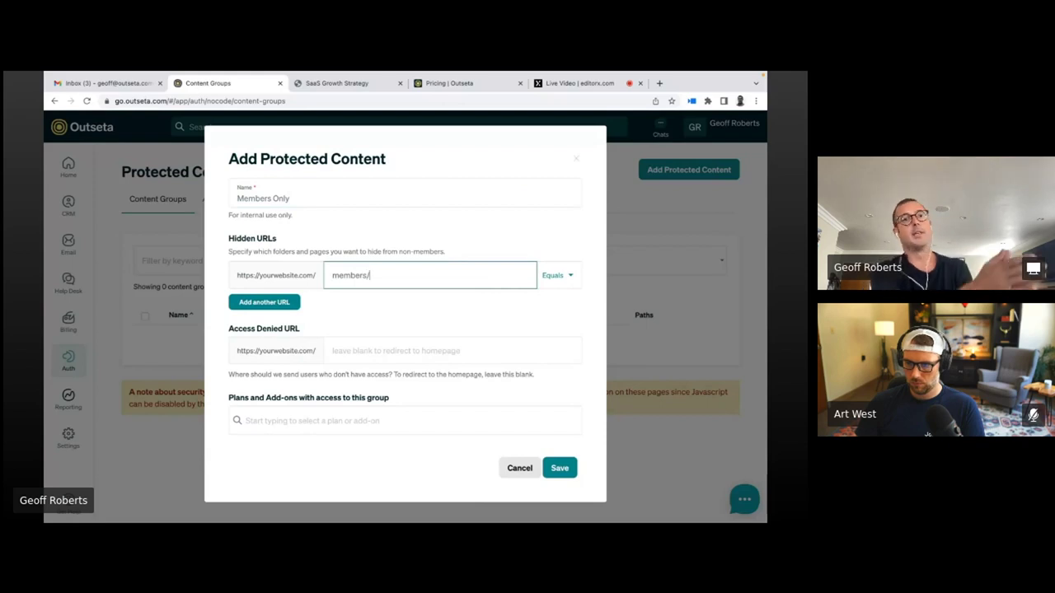
Give the Growth Plan access to the Members Only content group, and close the form without saving
left_click(392, 416)
type("grot")
key("BackSpace")
type("t")
key("BackSpace")
type("wth")
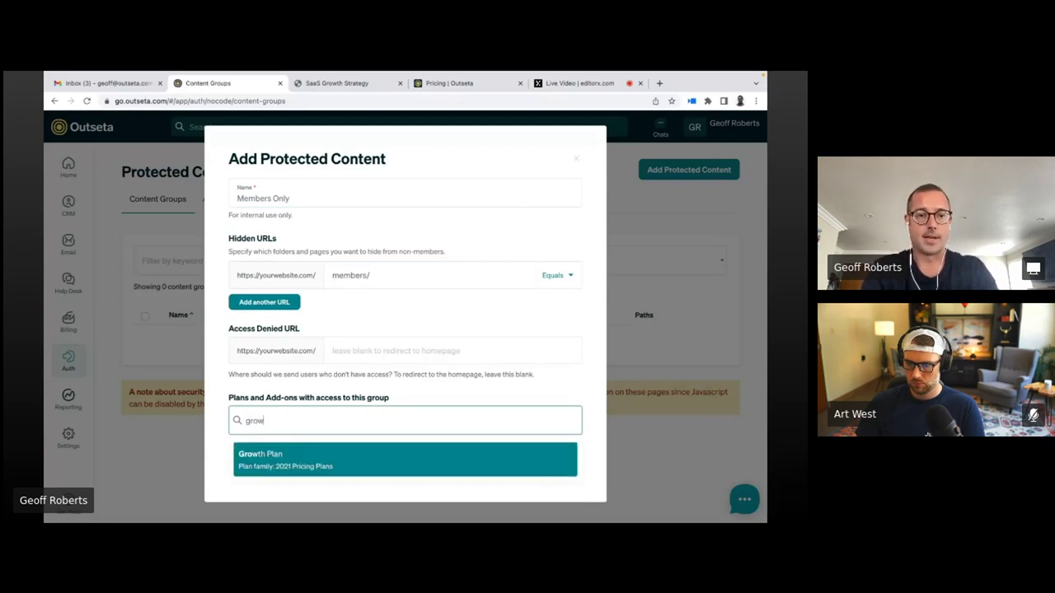
left_click(341, 464)
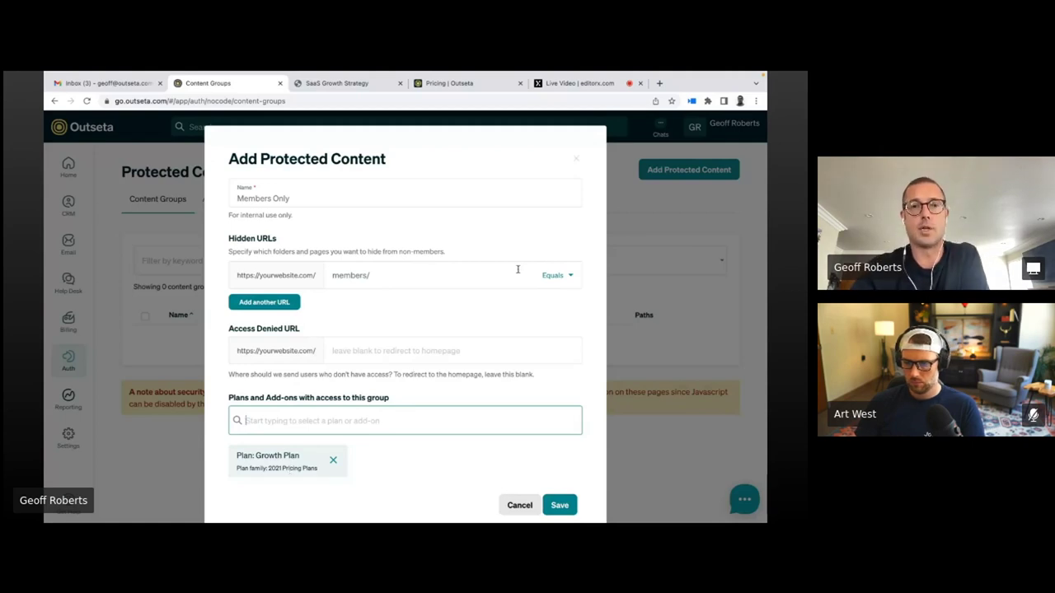
left_click(576, 158)
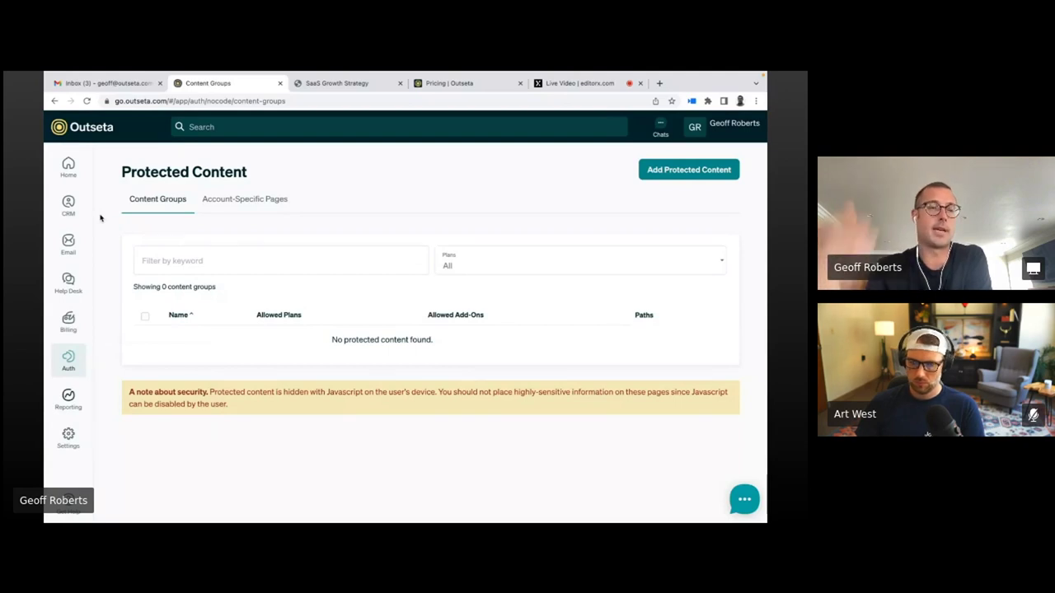
Open the Outseta account record from the CRM accounts, check the public pricing page's plans, and return to the record
mouse_move(91, 216)
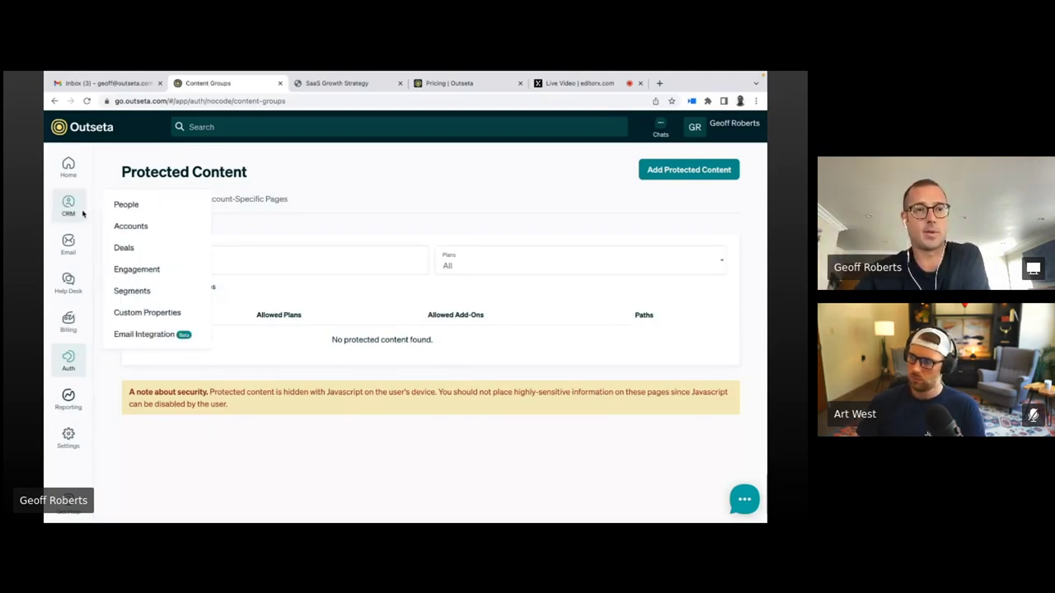
left_click(130, 225)
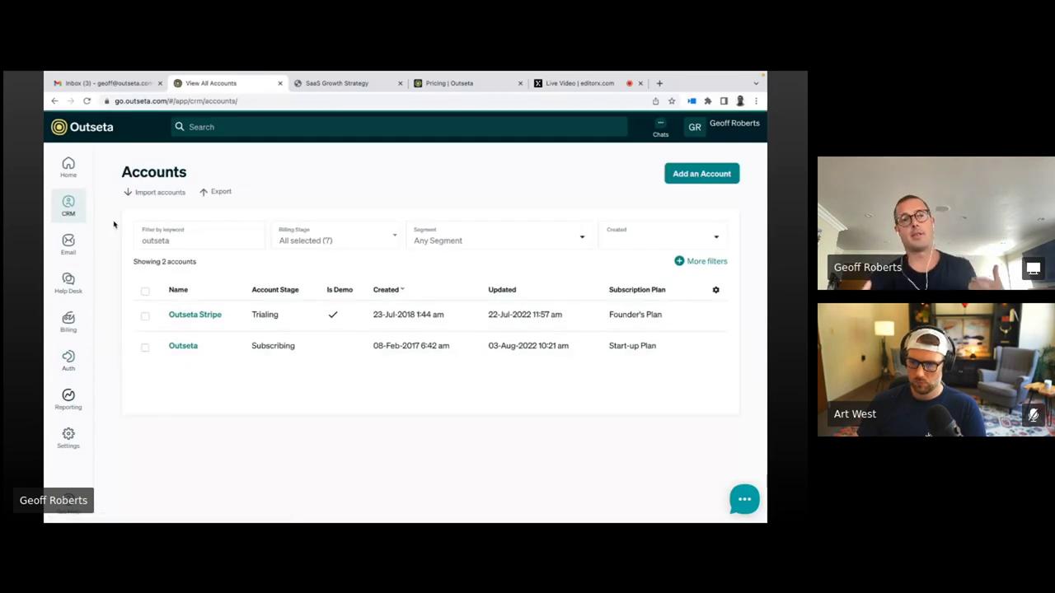
left_click(183, 346)
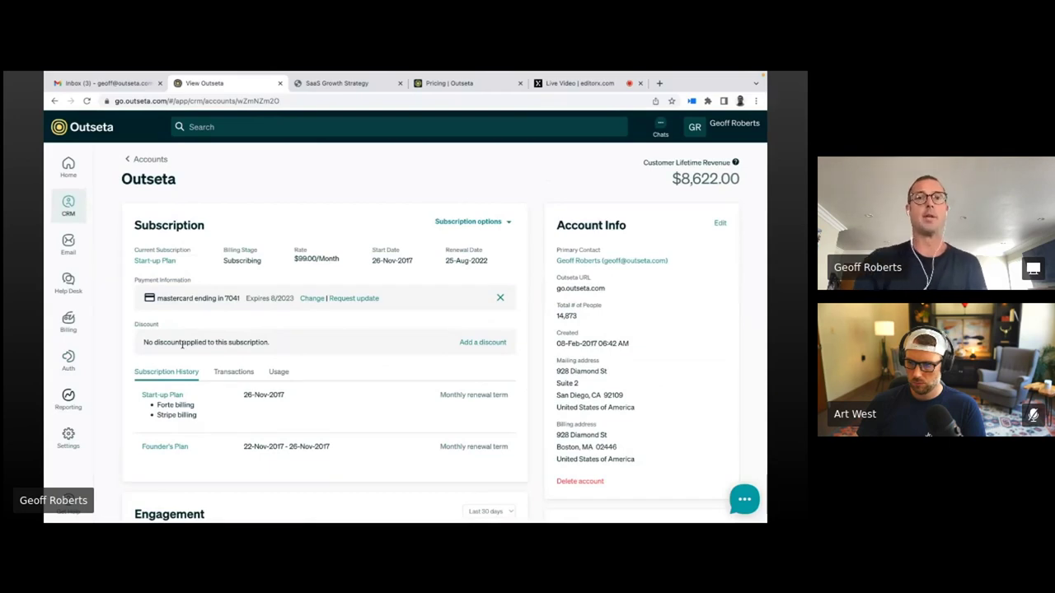
left_click(476, 83)
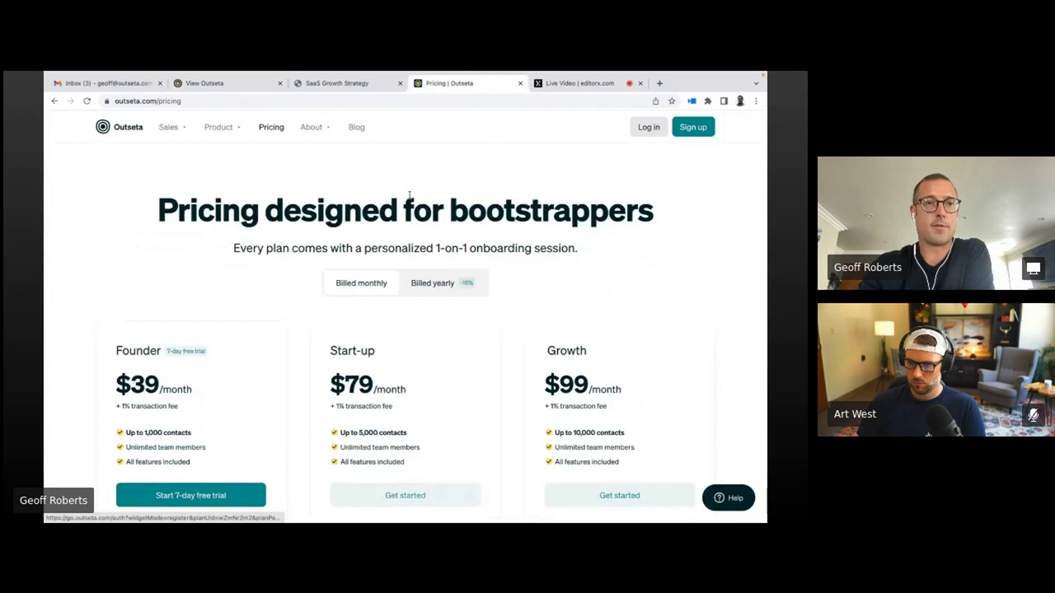
left_click(219, 82)
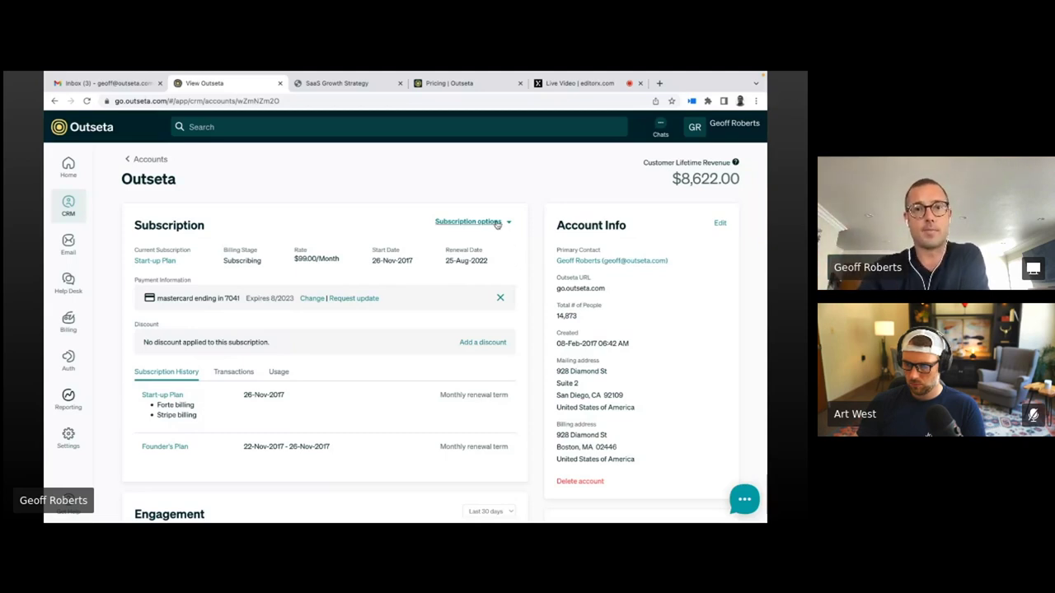
Examine the subscription options available for the Outseta account and show its transactions
left_click(498, 222)
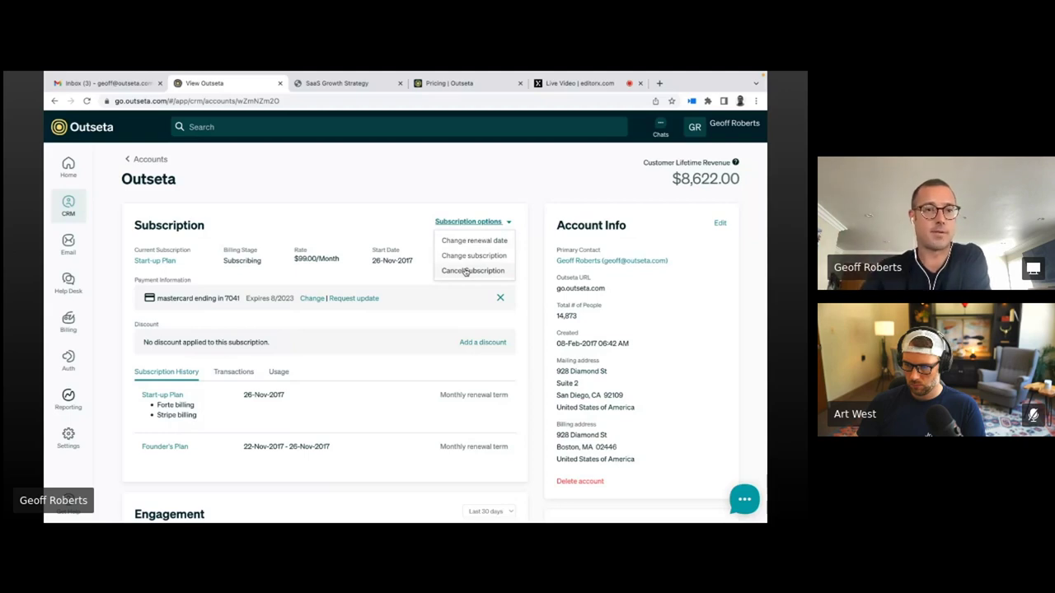
left_click(347, 222)
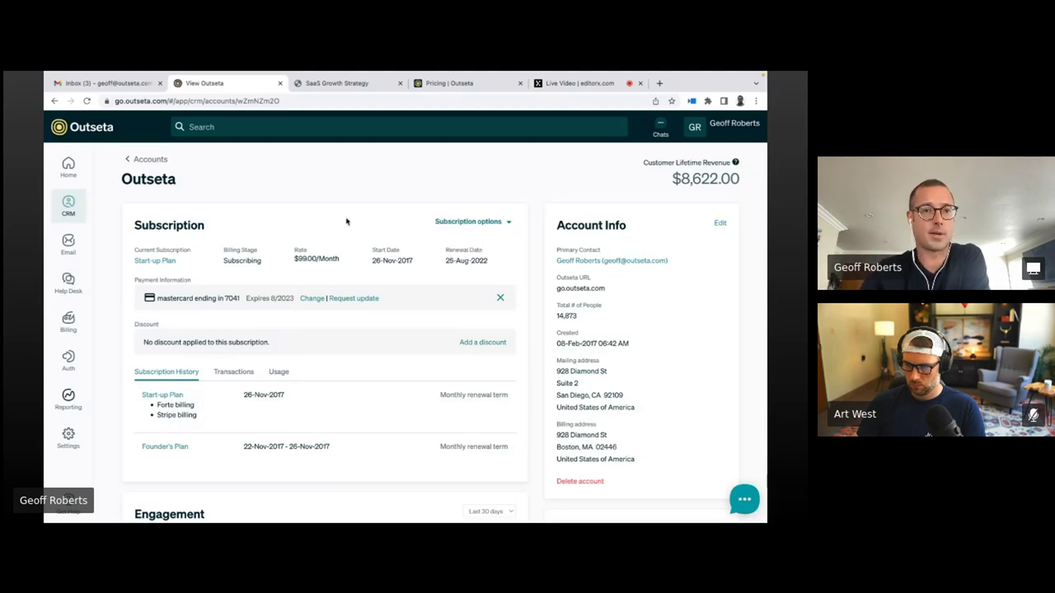
left_click(240, 372)
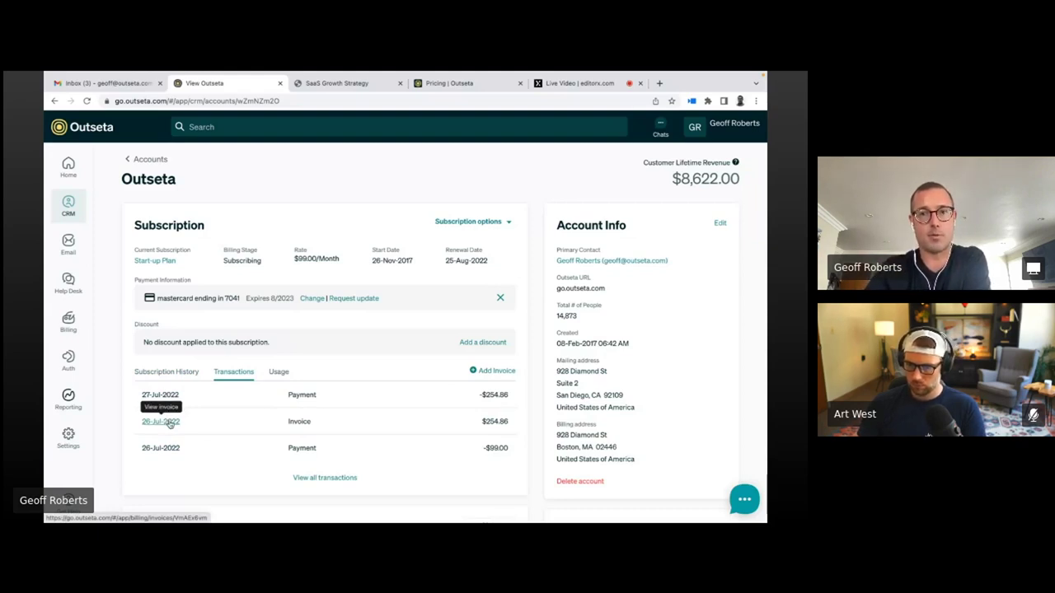
Review the account's customer lifetime revenue and its engagement chart for the last 30 days
double_click(710, 179)
triple_click(712, 178)
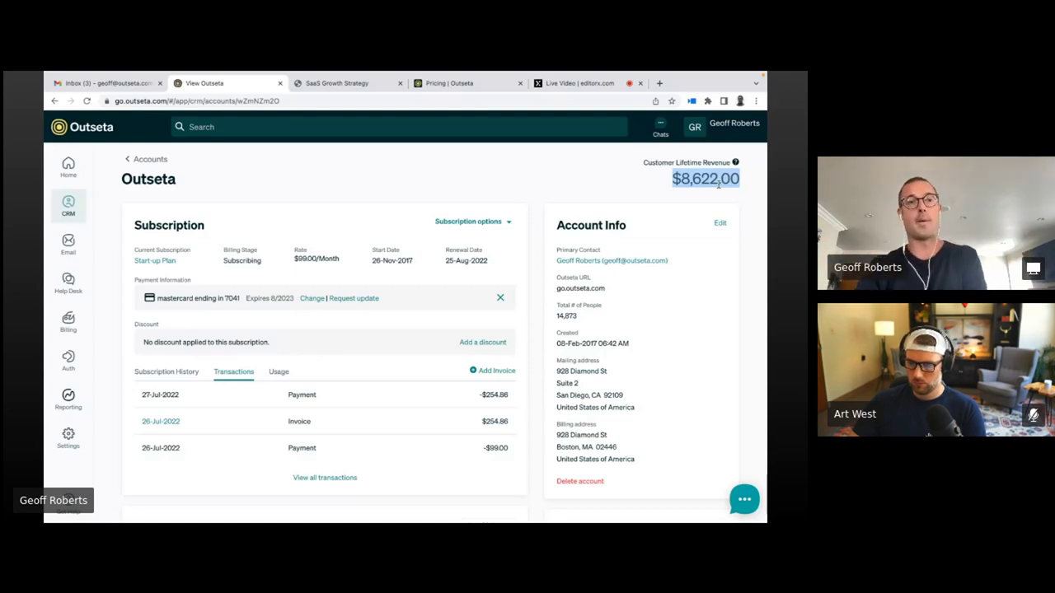
scroll(719, 187, "down", 5)
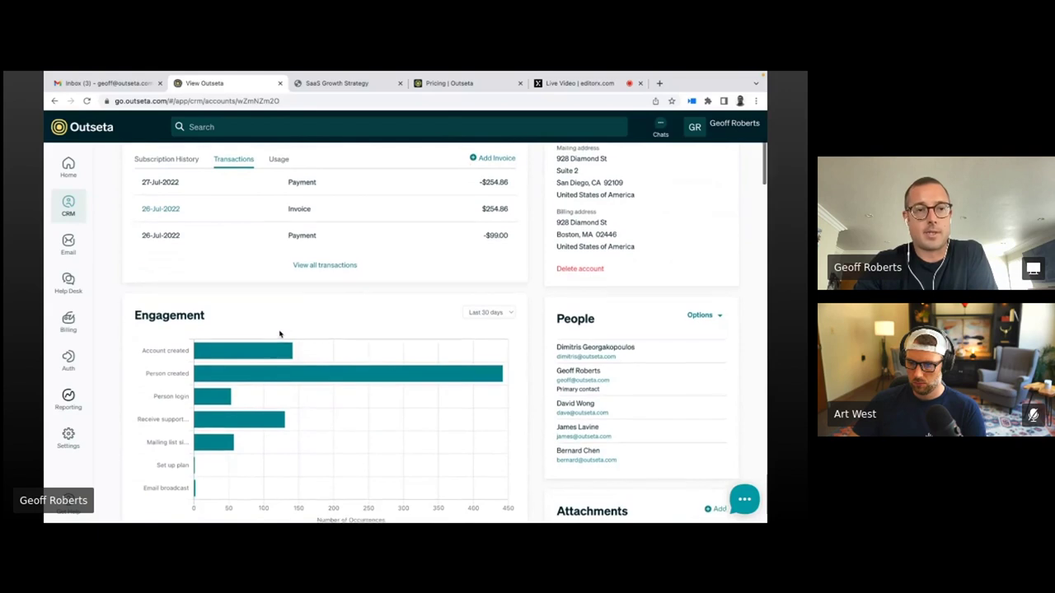
scroll(278, 335, "up", 1)
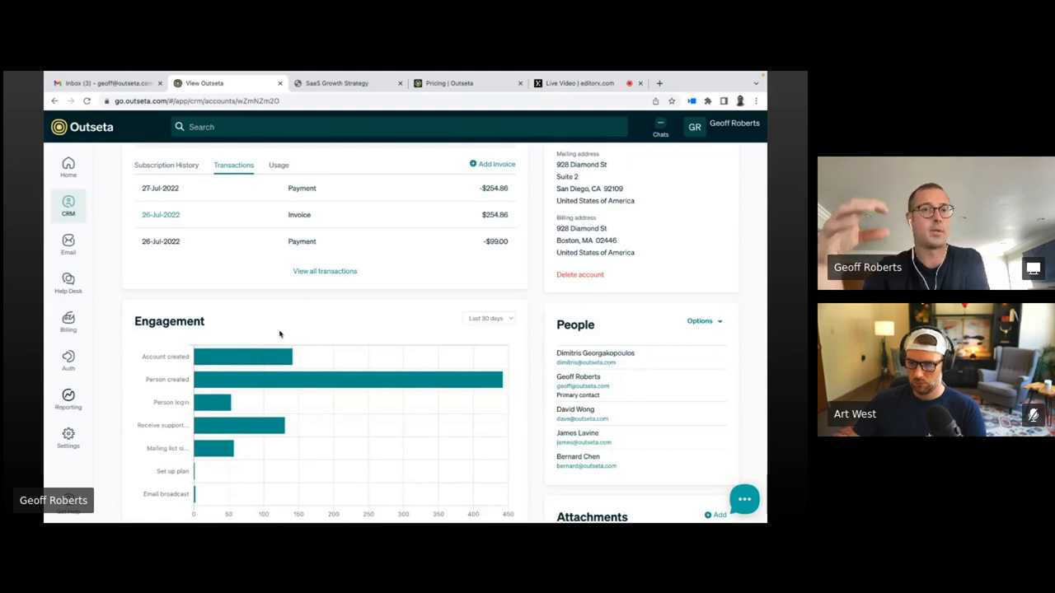
scroll(279, 333, "up", 1)
scroll(280, 333, "up", 5)
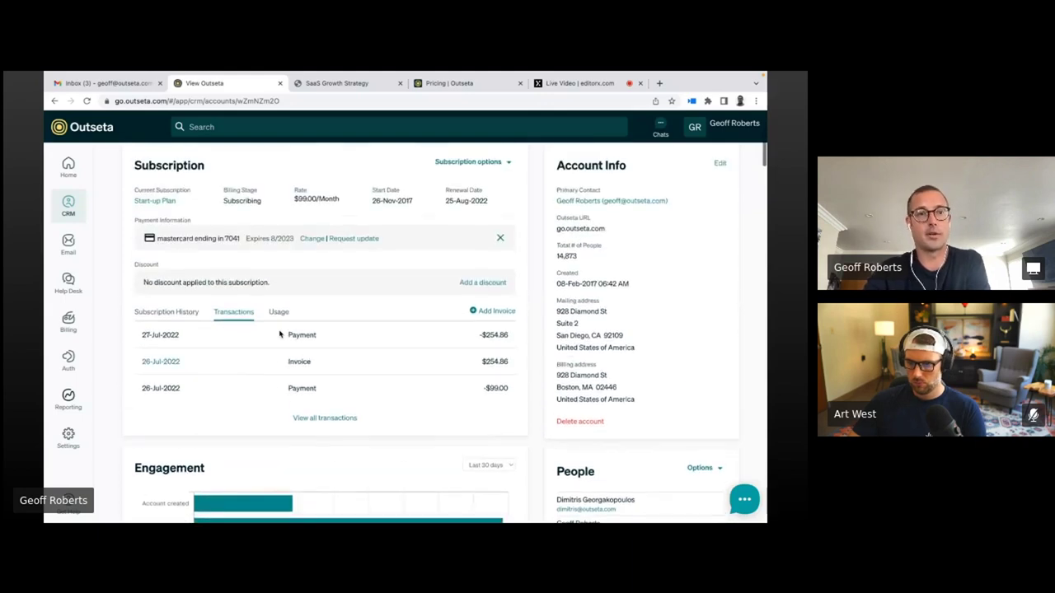
Open the CRM engagement report by account and examine the lead form submission chart
mouse_move(69, 206)
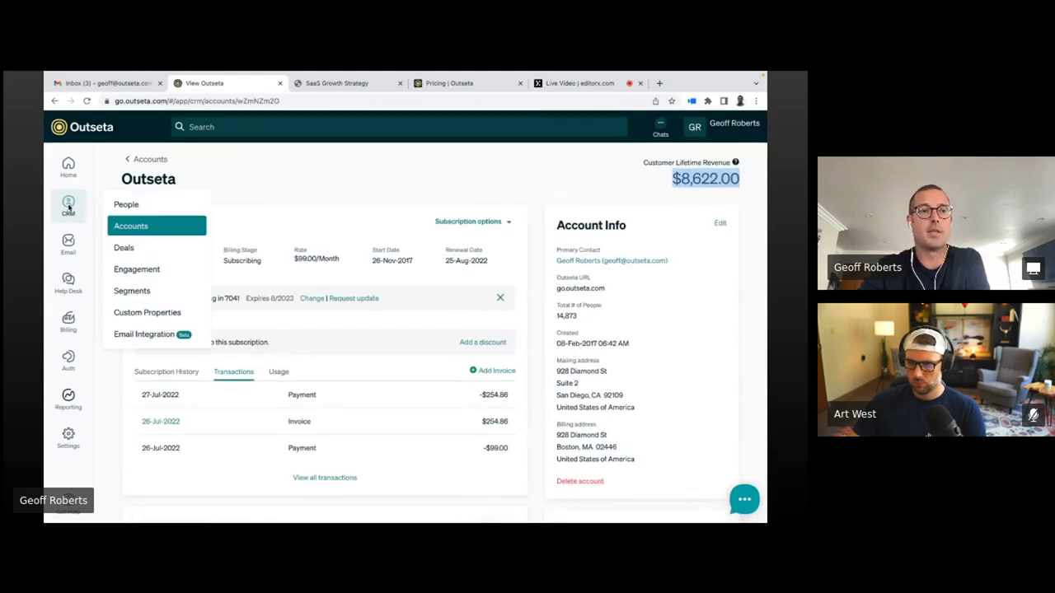
left_click(140, 269)
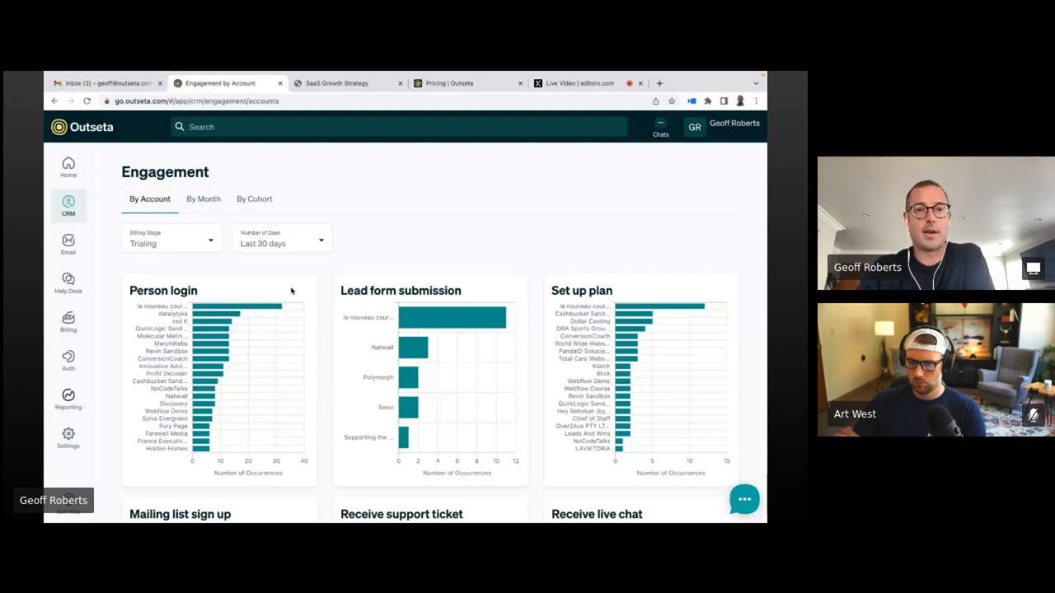
mouse_move(409, 315)
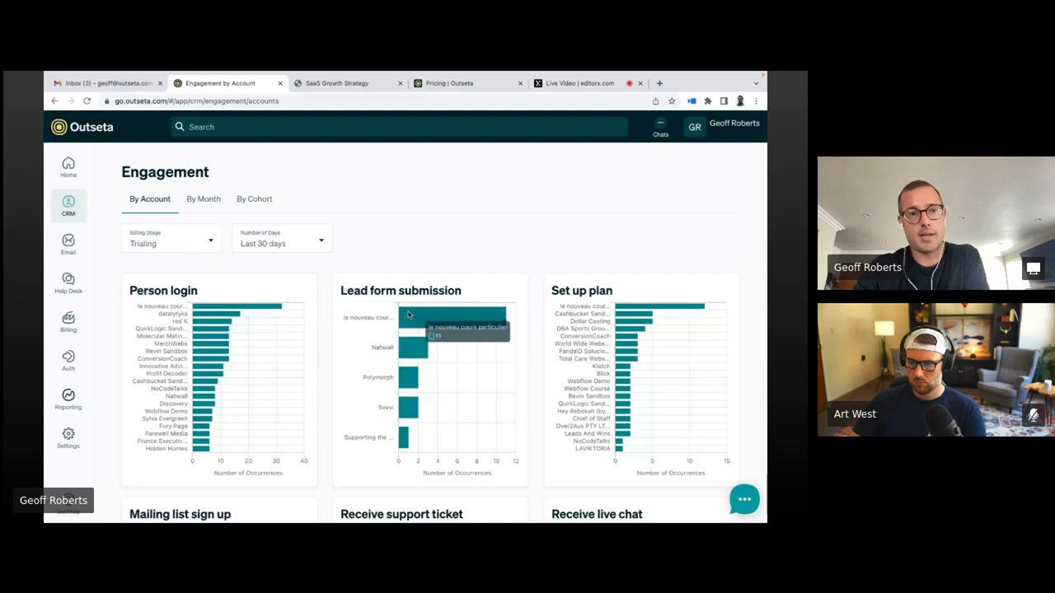